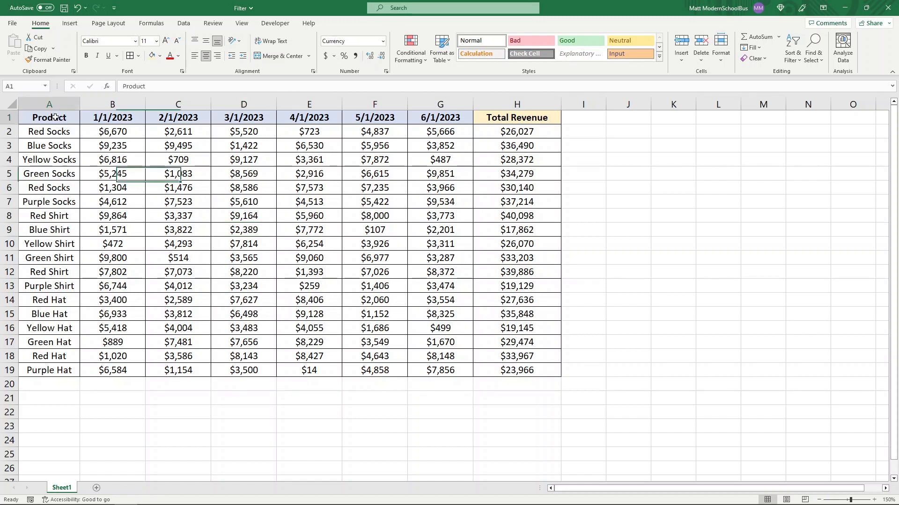
pyautogui.moveTo(113, 132); pyautogui.dragTo(465, 133)
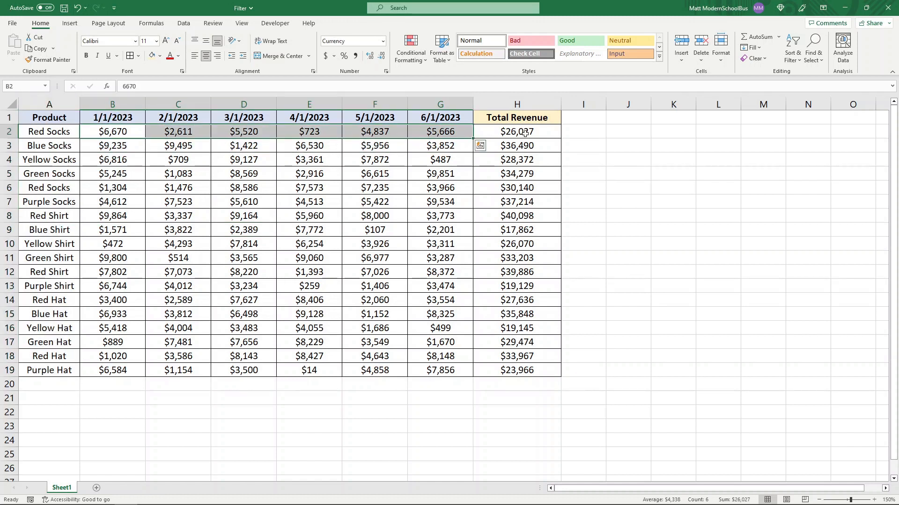
pyautogui.click(526, 133)
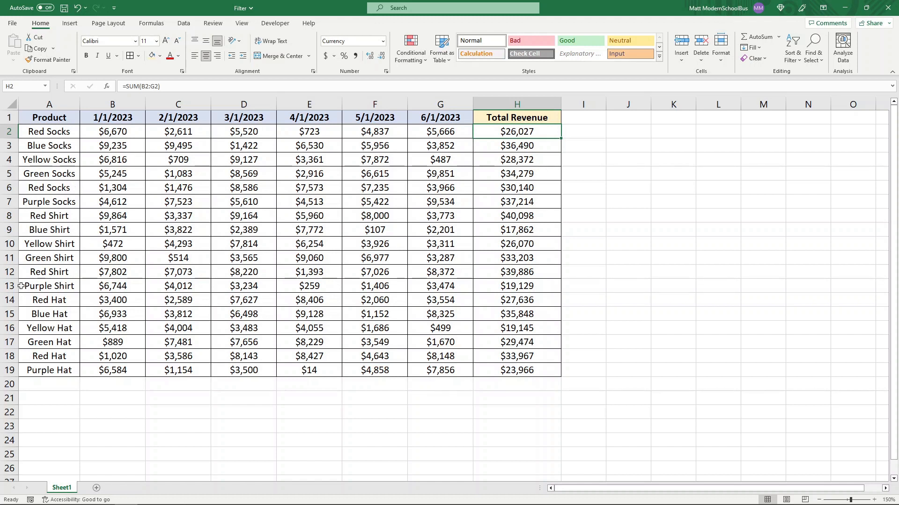
pyautogui.click(245, 243)
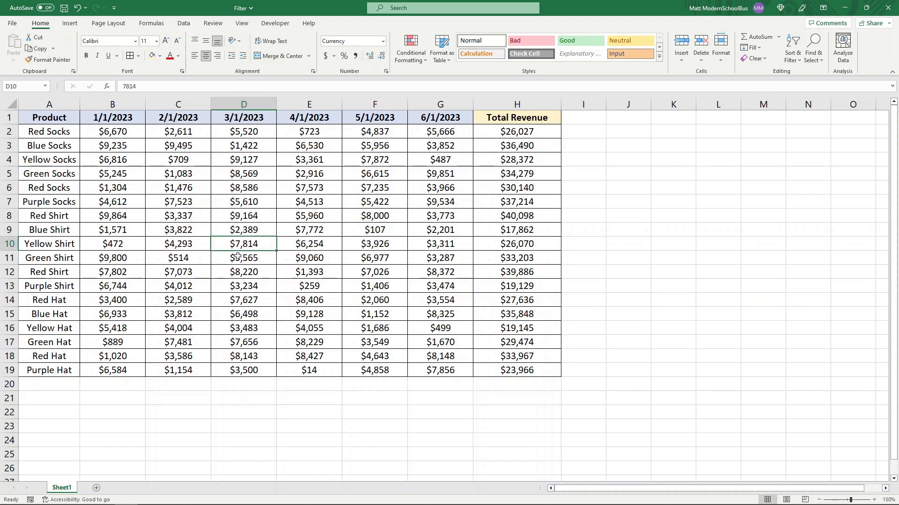
# Try to turn on filtering while the empty cell J9 outside the table is selected
pyautogui.click(183, 24)
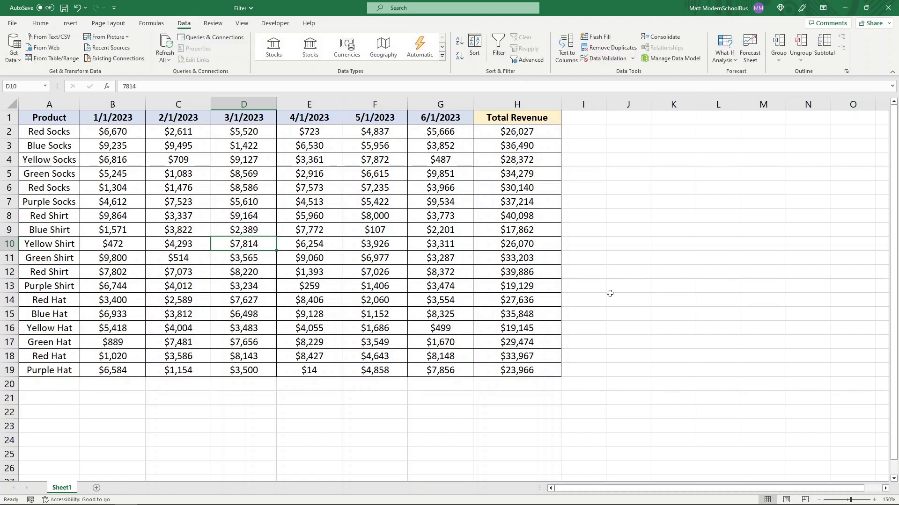
pyautogui.click(624, 232)
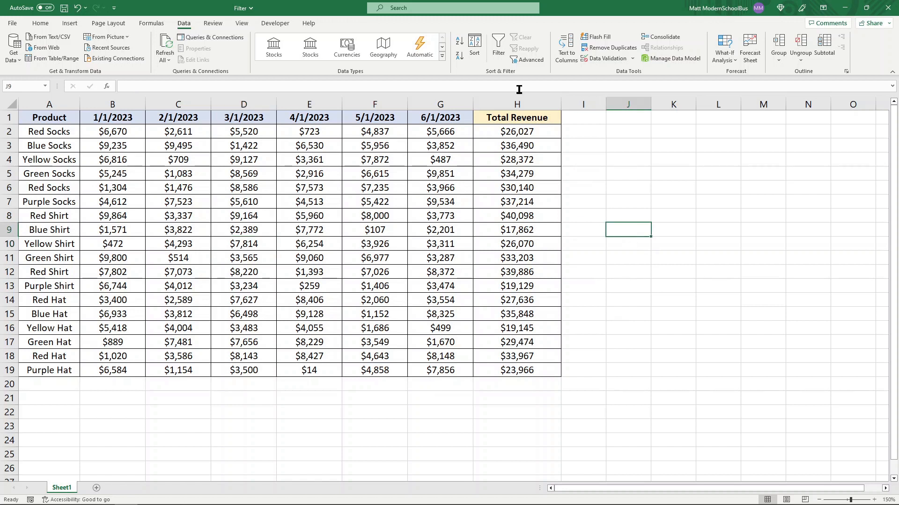
pyautogui.click(499, 50)
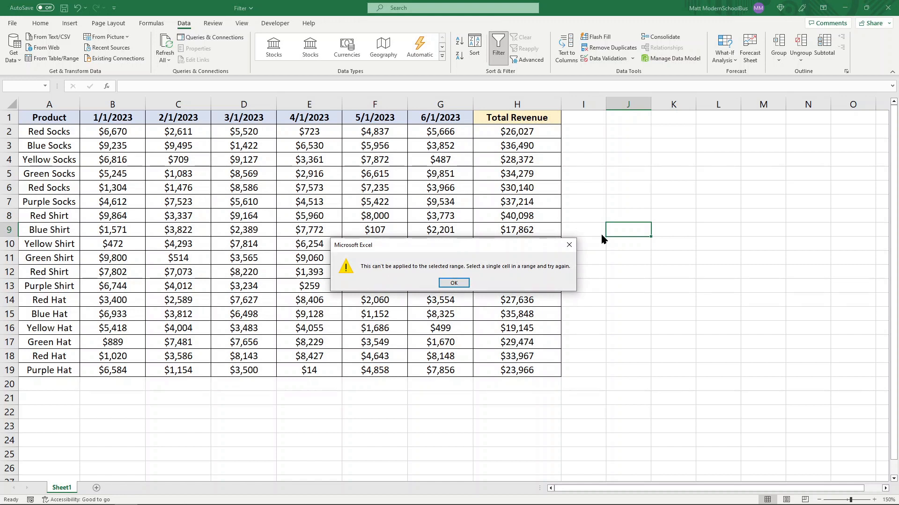
pyautogui.click(574, 246)
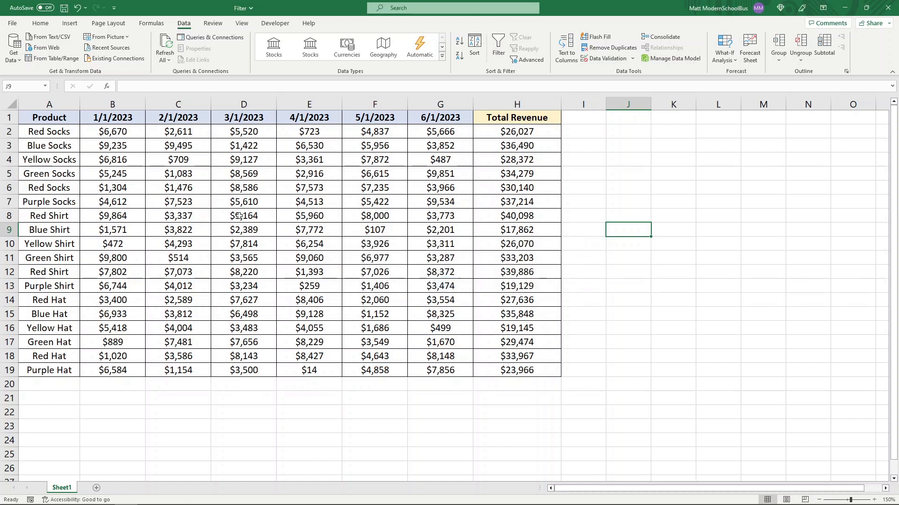
# Turn on filtering for the product revenue table, with a cell inside the data selected
pyautogui.click(243, 230)
pyautogui.click(251, 118)
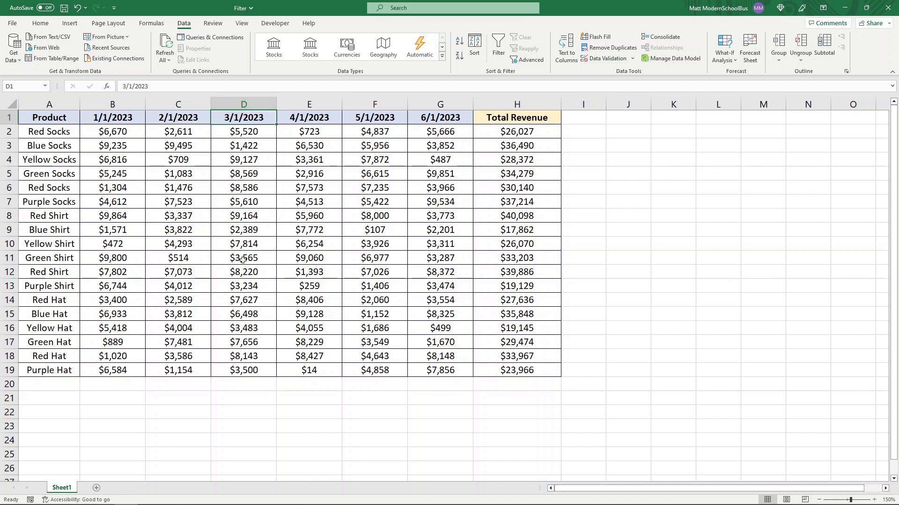
pyautogui.click(243, 246)
pyautogui.click(497, 52)
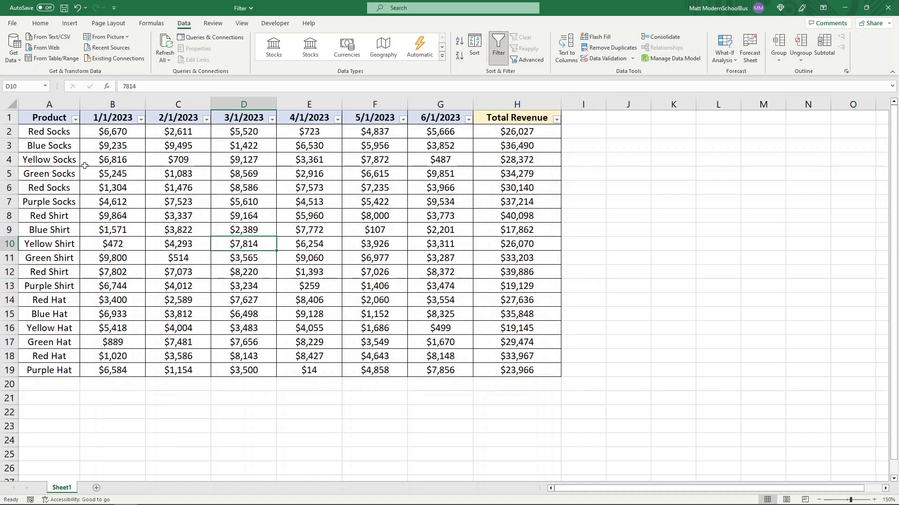
# Filter the Product column to show only the items matching the search term Socks
pyautogui.moveTo(66, 134); pyautogui.dragTo(60, 372)
pyautogui.click(152, 212)
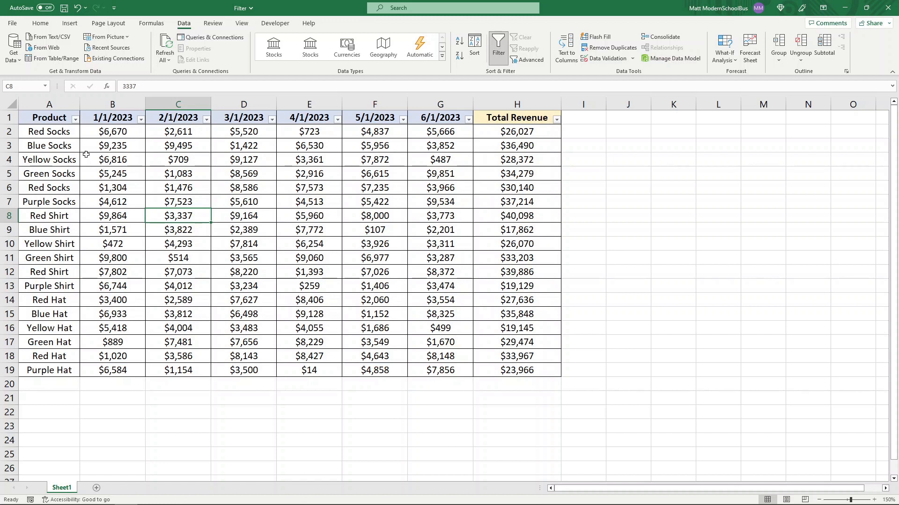
pyautogui.click(75, 120)
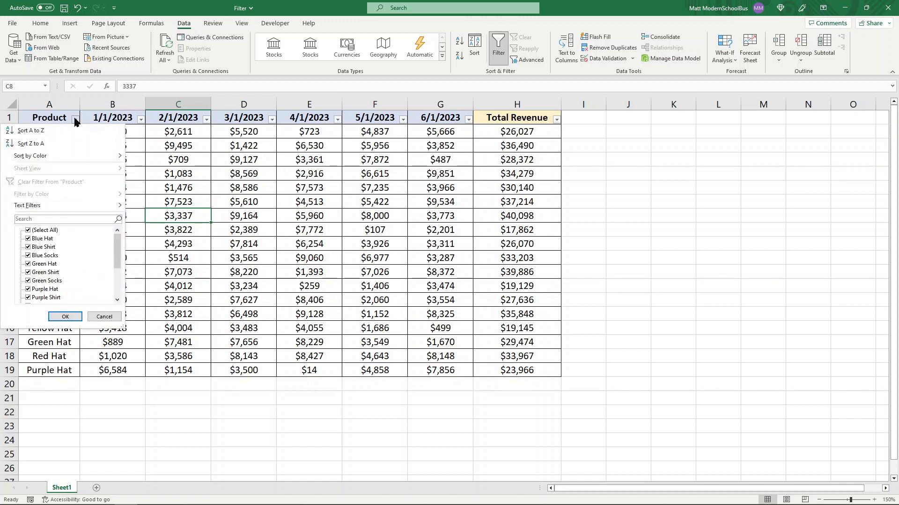
pyautogui.click(45, 219)
pyautogui.write('Socks')
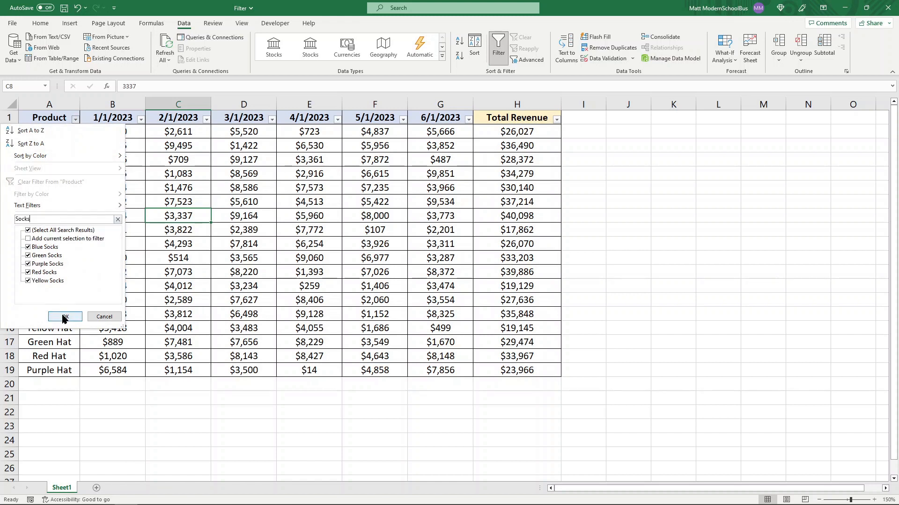
pyautogui.click(65, 318)
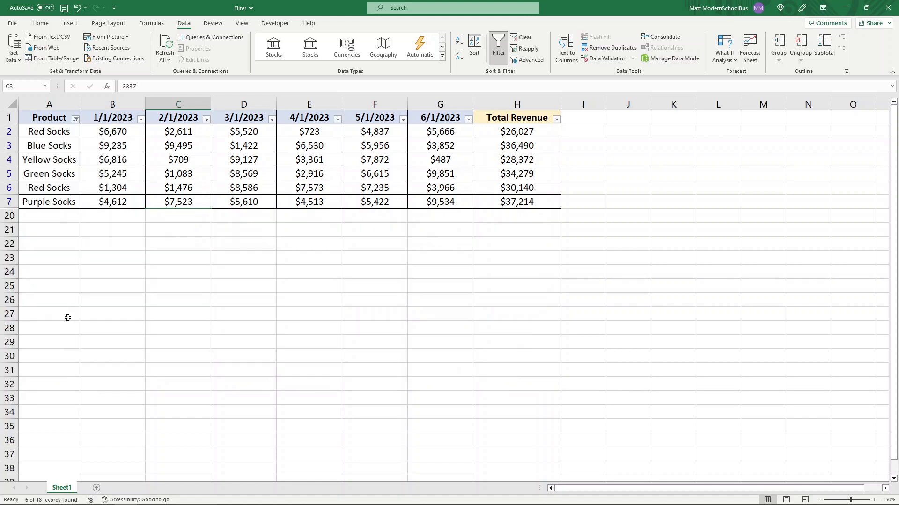
# Clear the filter from the Product column
pyautogui.moveTo(53, 131); pyautogui.dragTo(52, 202)
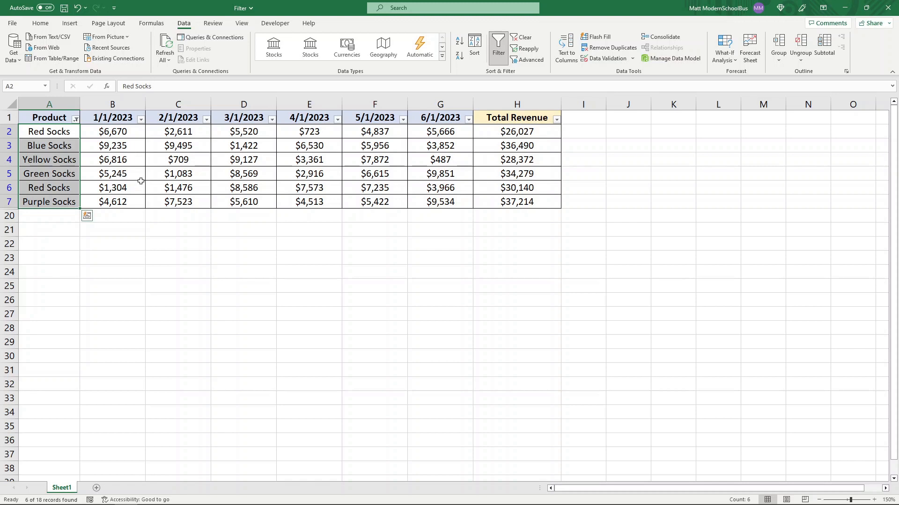
pyautogui.click(75, 119)
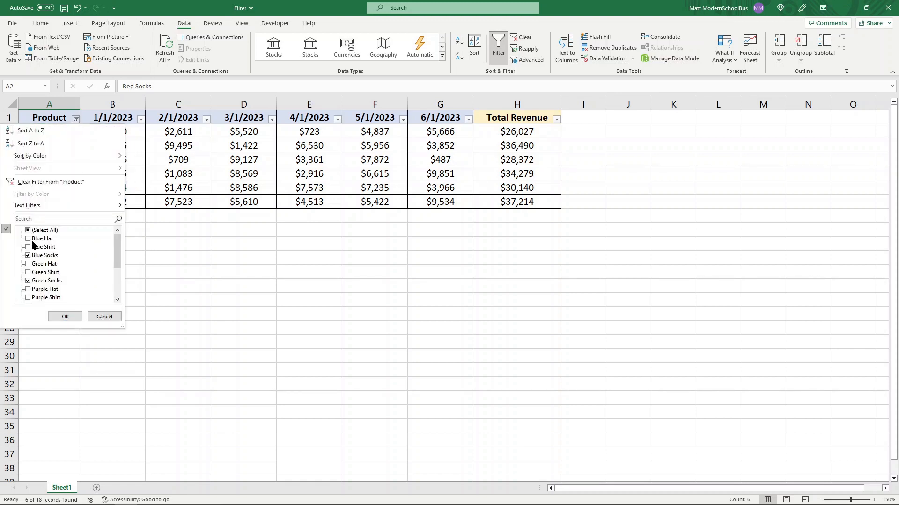
pyautogui.click(43, 182)
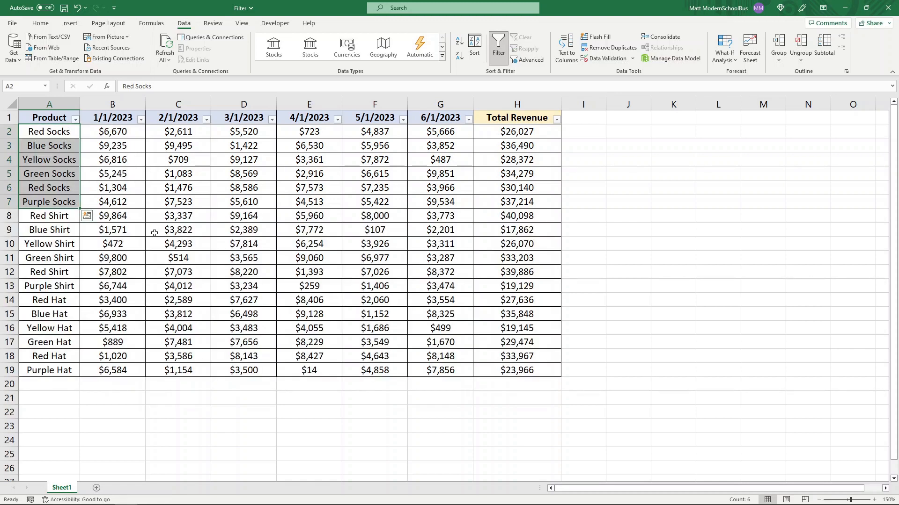
pyautogui.click(151, 200)
# Start a custom text filter on the Product column with the first condition set to contains Green
pyautogui.click(75, 120)
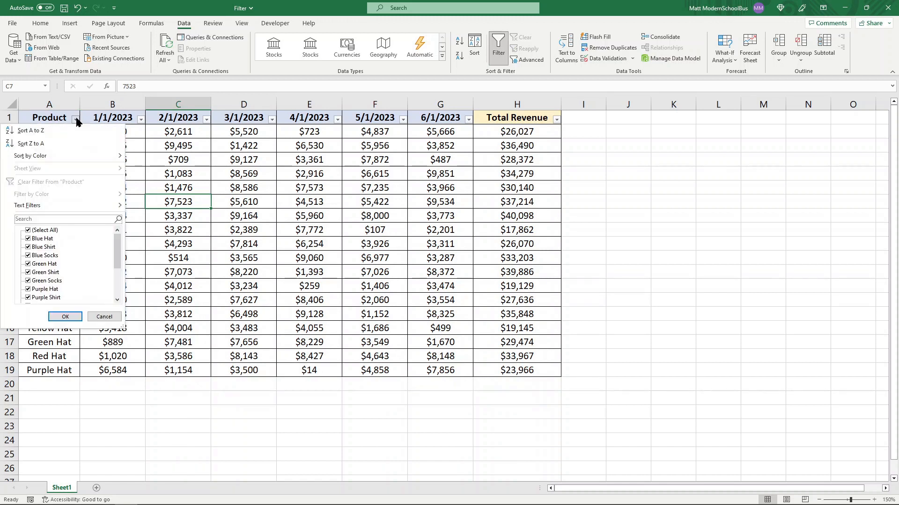
pyautogui.moveTo(60, 208)
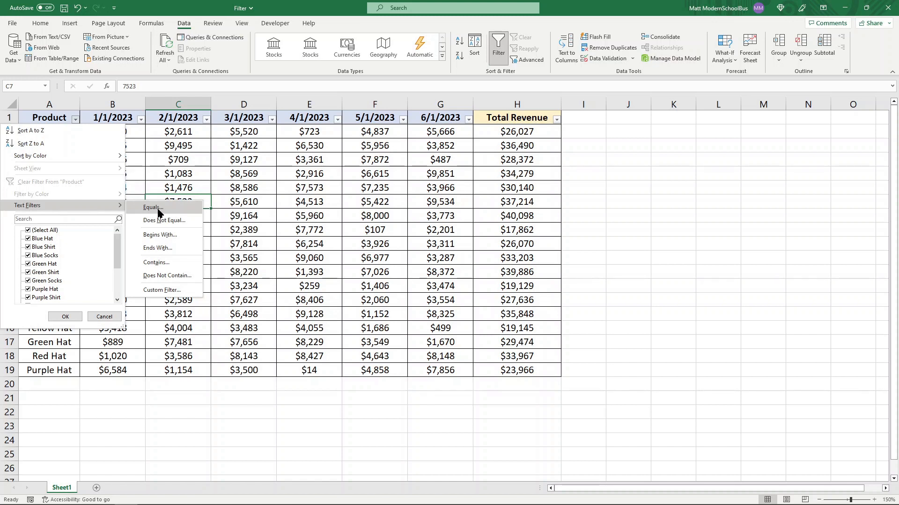
pyautogui.click(173, 292)
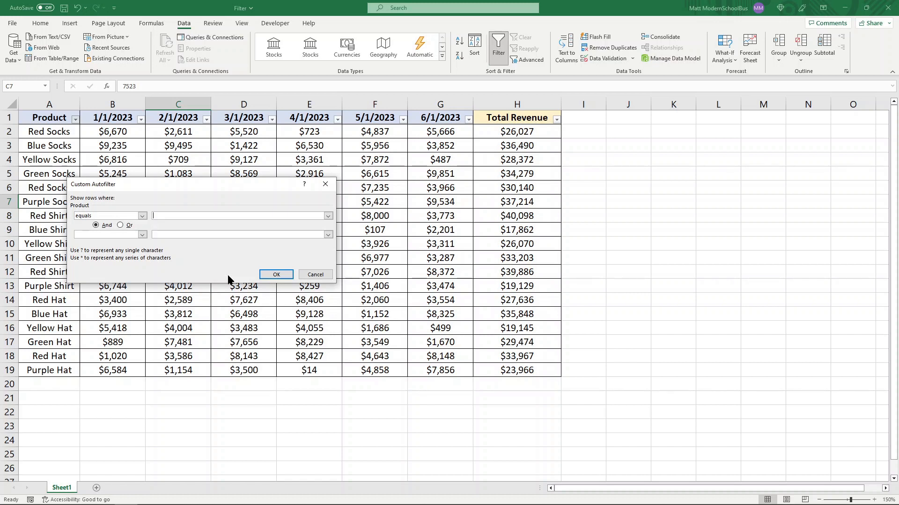
pyautogui.click(142, 216)
pyautogui.scroll(-2, 131, 257)
pyautogui.click(131, 256)
pyautogui.click(195, 215)
# Add a second And condition, does not contain Socks, and apply the custom filter
pyautogui.click(142, 234)
pyautogui.moveTo(146, 259); pyautogui.dragTo(147, 284)
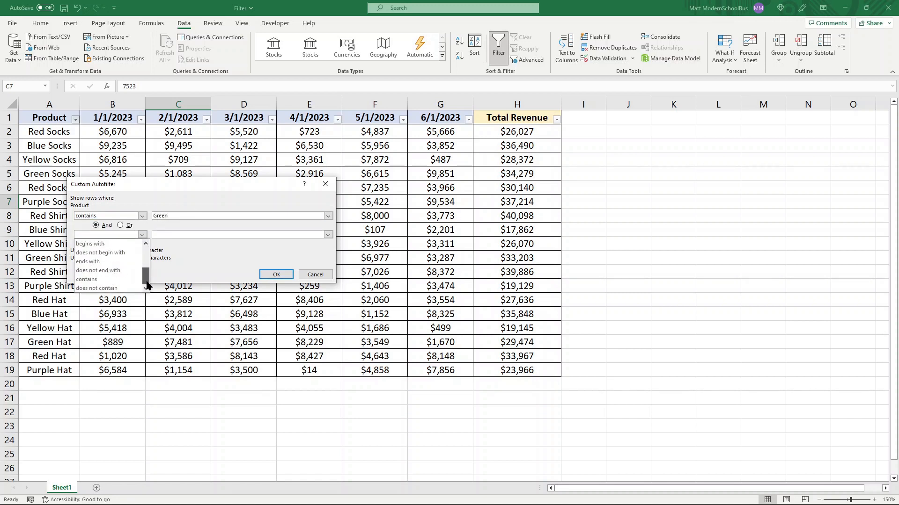
pyautogui.click(103, 288)
pyautogui.click(173, 234)
pyautogui.write('Socks')
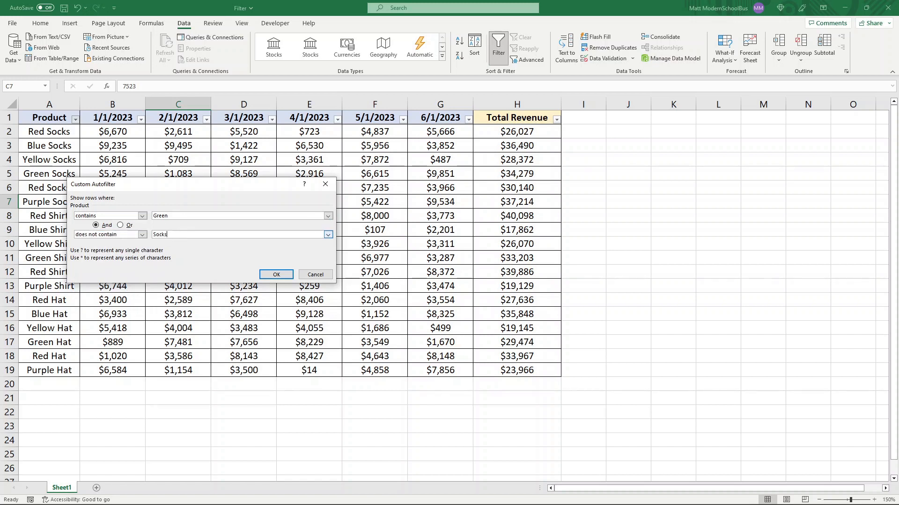
pyautogui.click(275, 275)
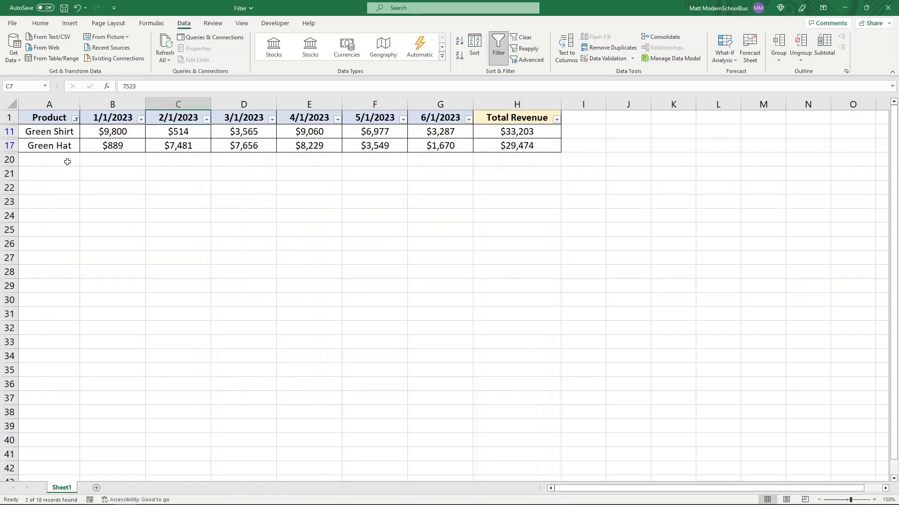
# Undo the custom filter on the Product column
pyautogui.click(104, 219)
pyautogui.hotkey('ctrl', 'z')
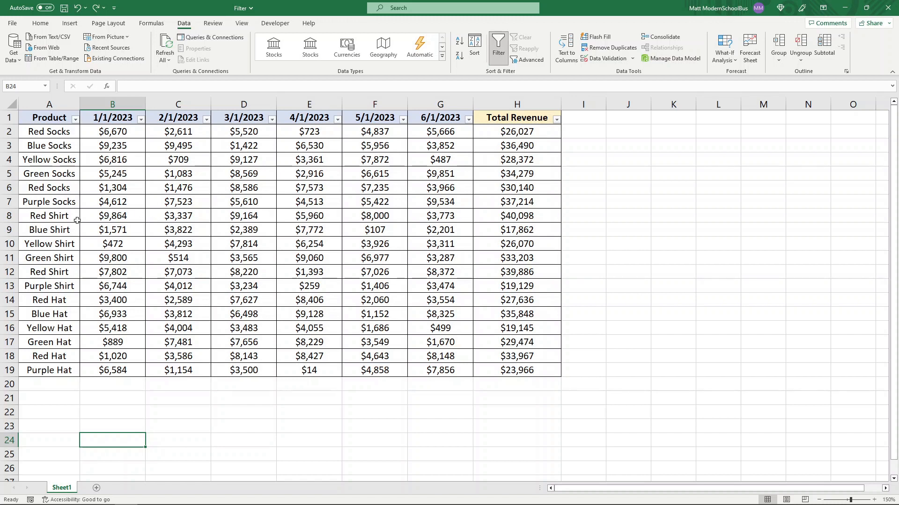
# Add two products below the table: Gray Socks in A20 and Grey Socks in A21
pyautogui.click(60, 383)
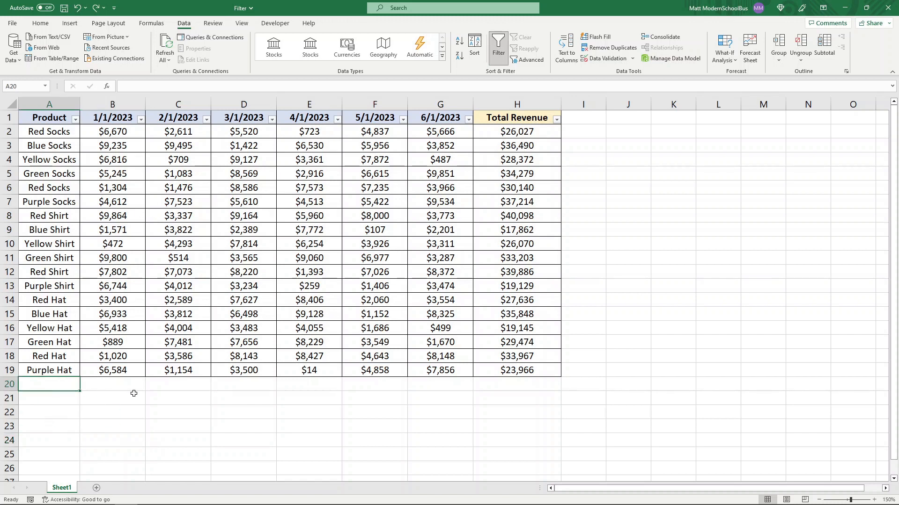
pyautogui.write('Gray Socks')
pyautogui.press('Return')
pyautogui.write('Grey Sock')
pyautogui.click(56, 385)
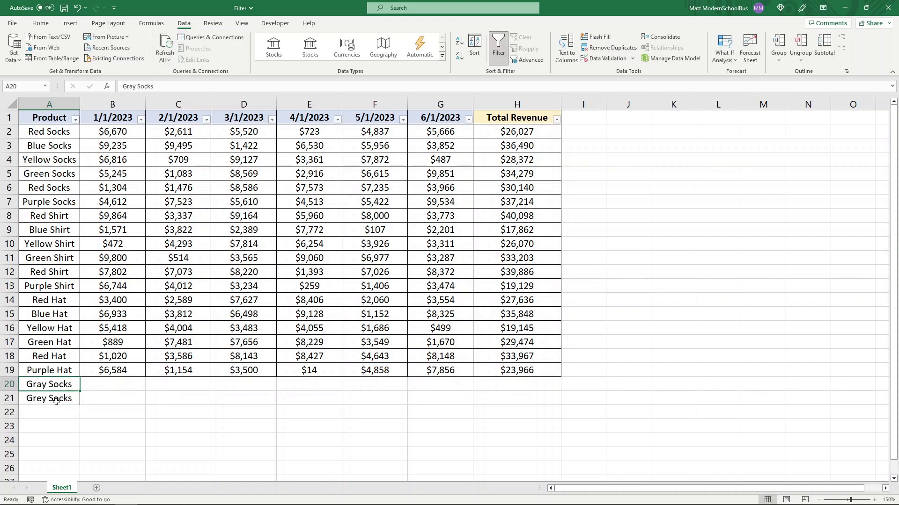
pyautogui.click(58, 396)
pyautogui.click(246, 406)
# Copy the Purple Hat monthly values and total revenue into the Gray Socks and Grey Socks rows
pyautogui.moveTo(134, 370); pyautogui.dragTo(474, 374)
pyautogui.hotkey('ctrl', 'c')
pyautogui.moveTo(111, 386); pyautogui.dragTo(117, 401)
pyautogui.hotkey('ctrl', 'v')
# Add borders to the Gray Socks and Grey Socks rows, A20:H21, and end copy mode
pyautogui.moveTo(49, 384); pyautogui.dragTo(525, 398)
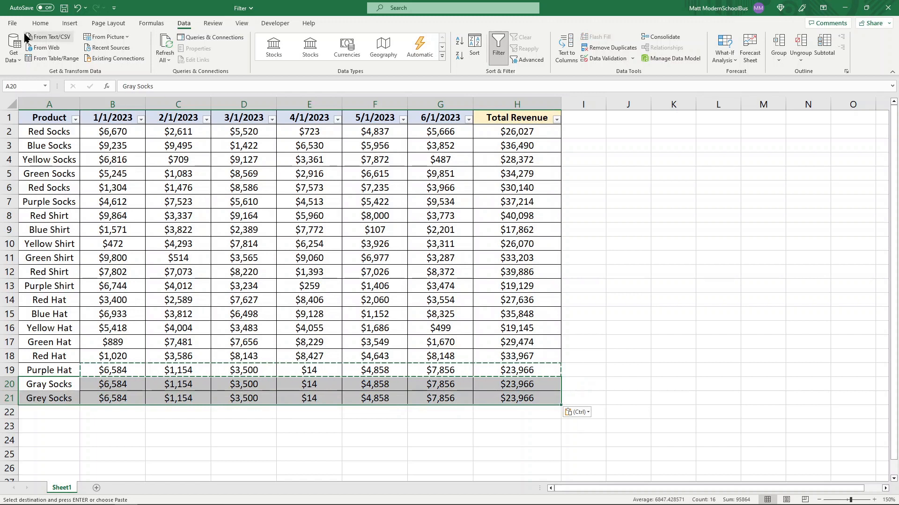
pyautogui.click(40, 22)
pyautogui.press('Escape')
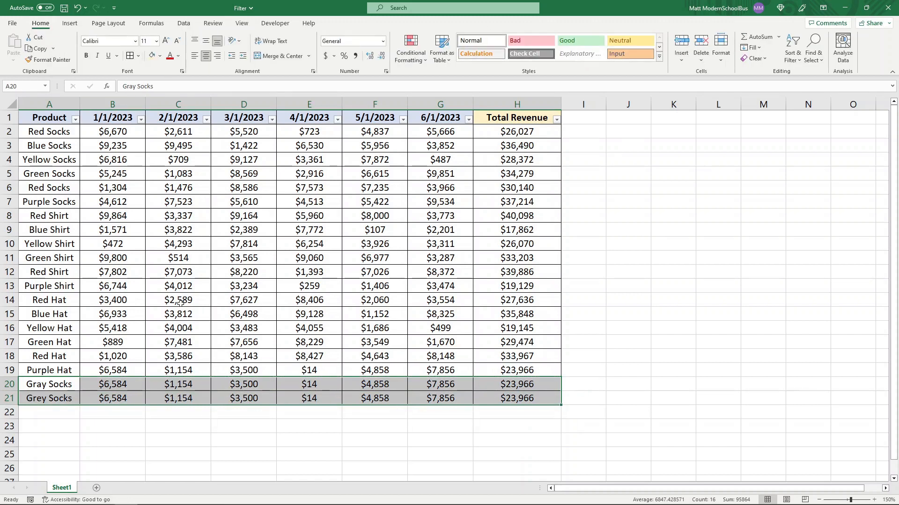
pyautogui.click(204, 281)
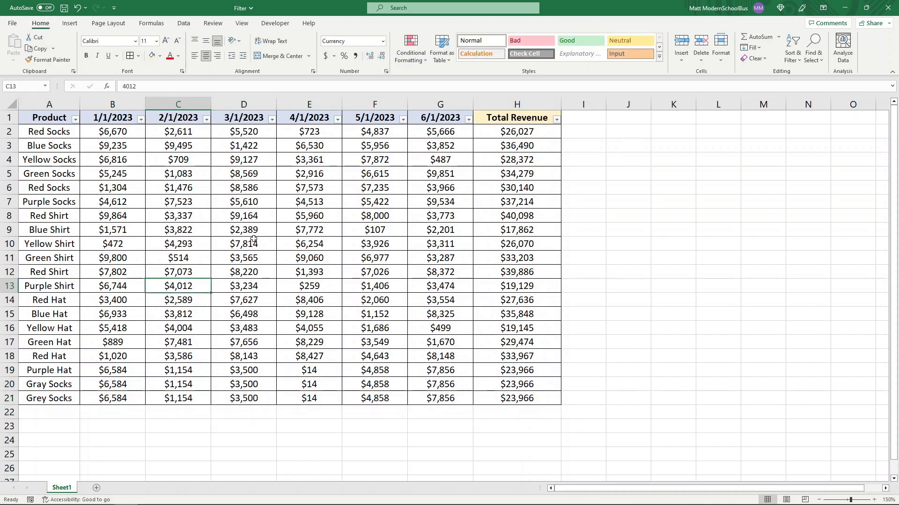
# Filter the Product column with the search term Grey and undo that filter
pyautogui.click(74, 119)
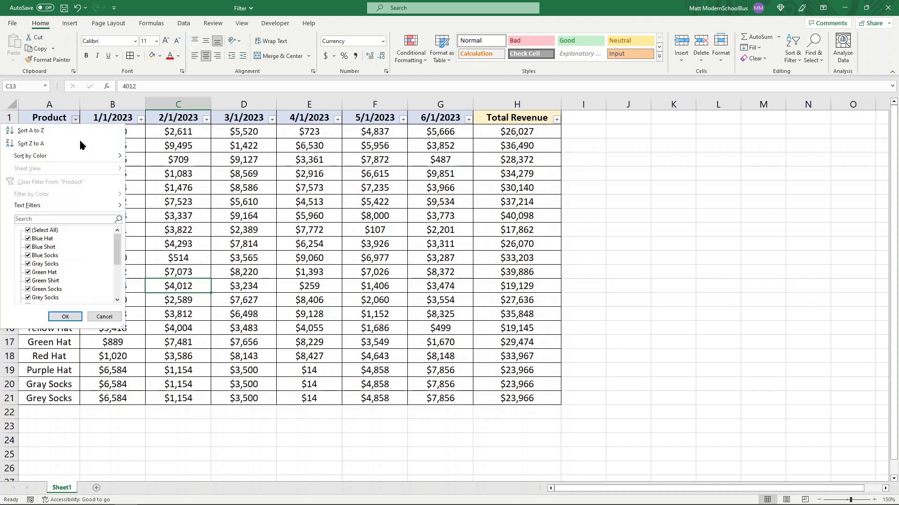
pyautogui.click(46, 219)
pyautogui.write('Grey')
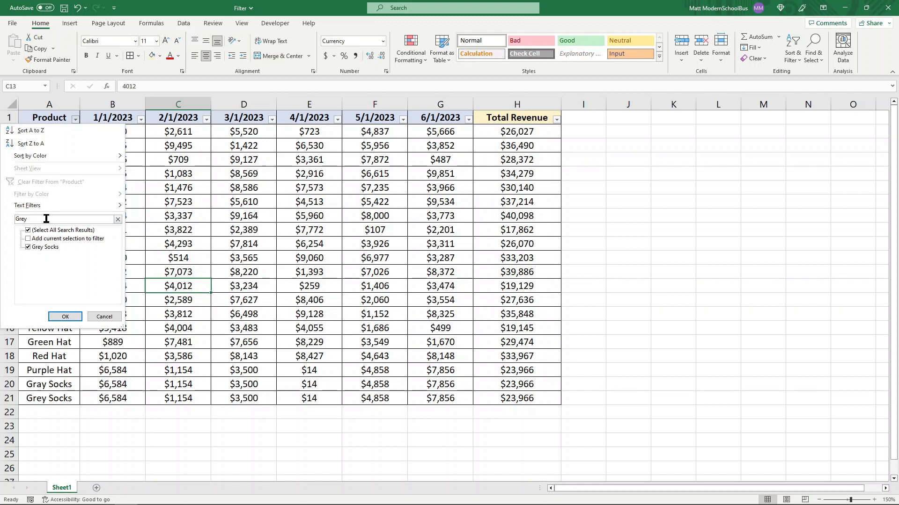
pyautogui.press('Return')
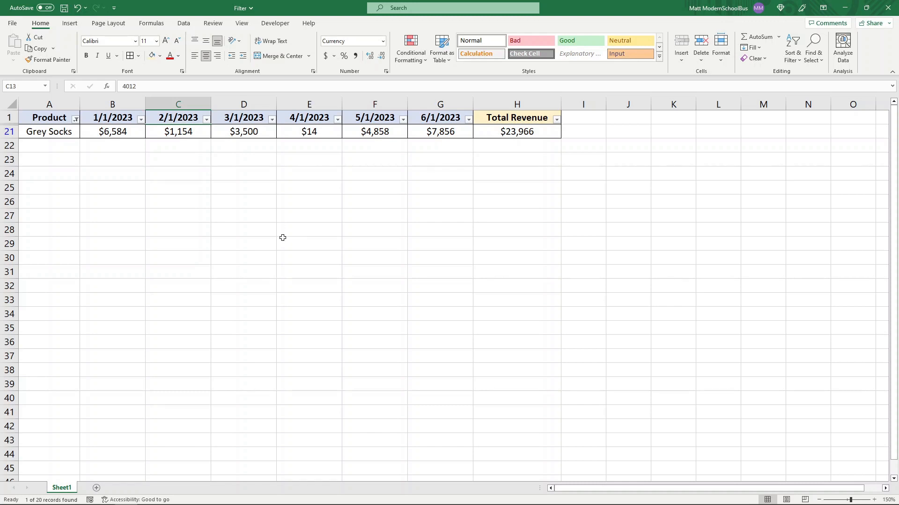
pyautogui.hotkey('ctrl', 'z')
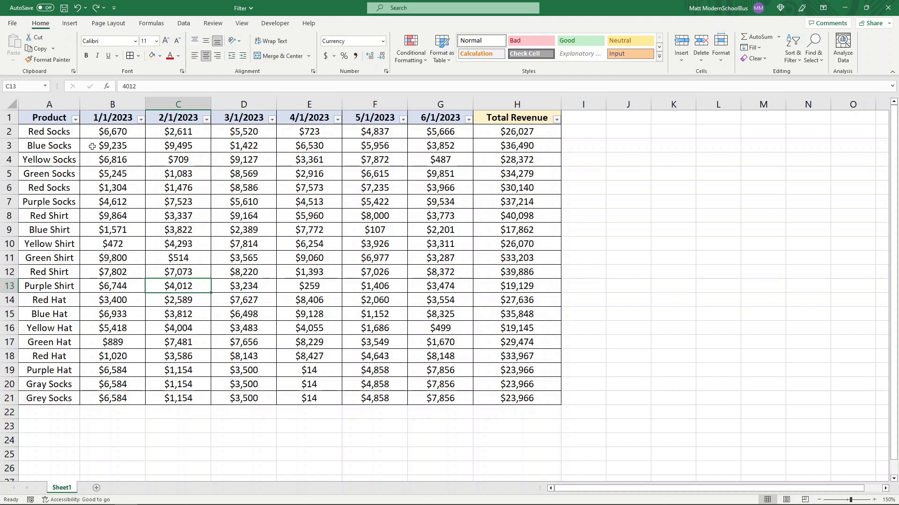
# Filter the Product column with the wildcard search gr?y socks to match both spellings
pyautogui.click(74, 119)
pyautogui.write('gr')
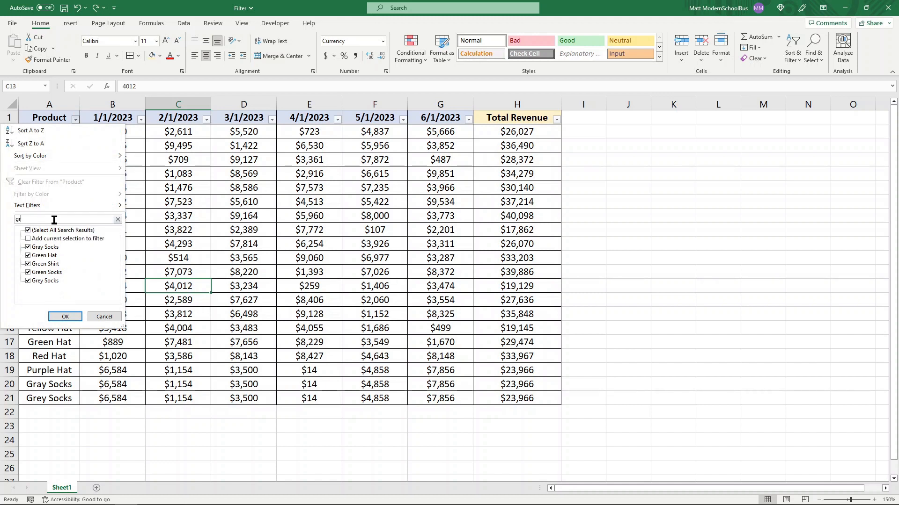
pyautogui.write('?y socks')
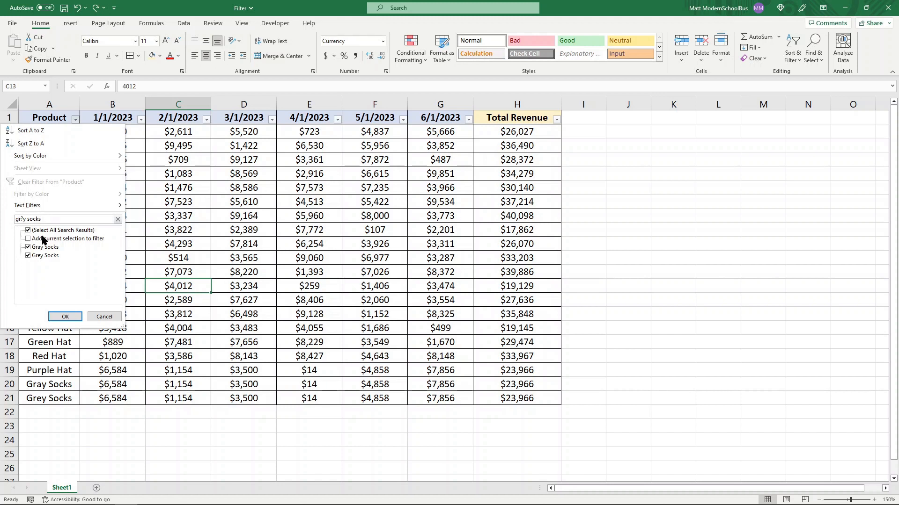
pyautogui.click(62, 318)
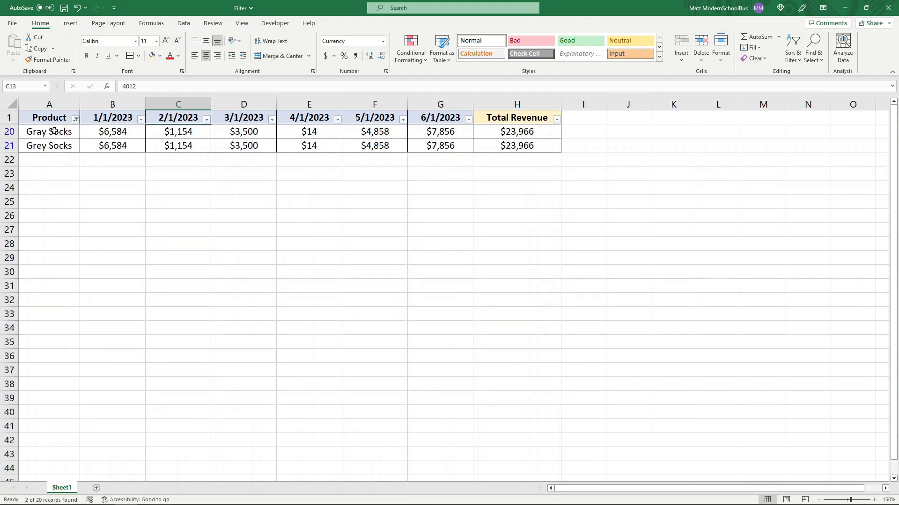
# Undo the gr?y socks filter and filter the Product column with the wildcard search gr* socks
pyautogui.moveTo(53, 132); pyautogui.dragTo(52, 146)
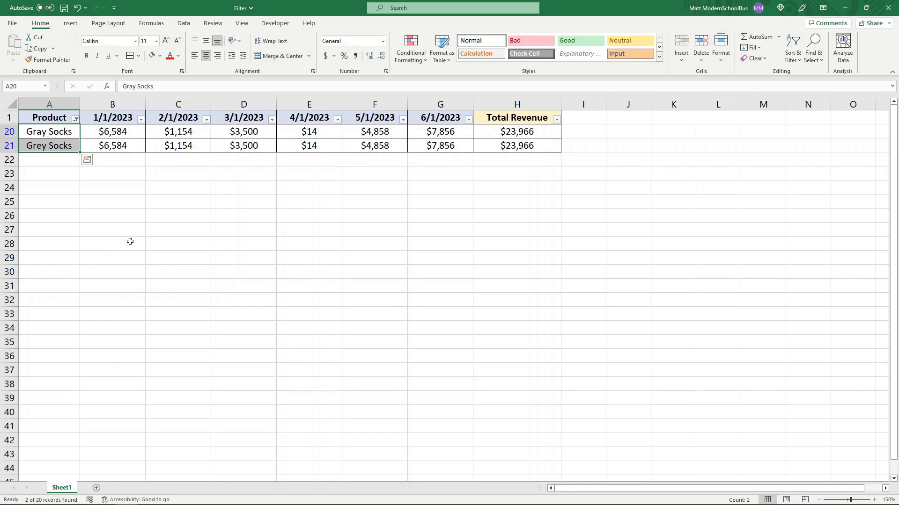
pyautogui.hotkey('ctrl', 'shift', 'l')
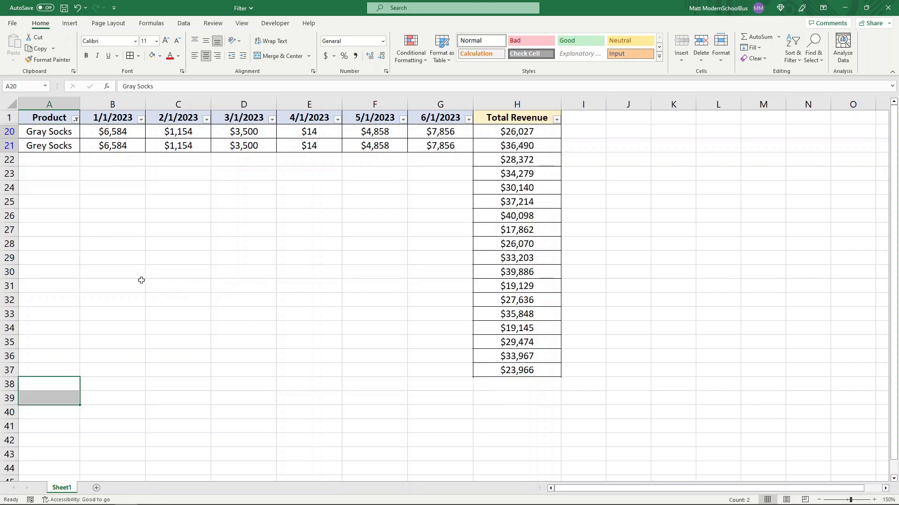
pyautogui.click(75, 120)
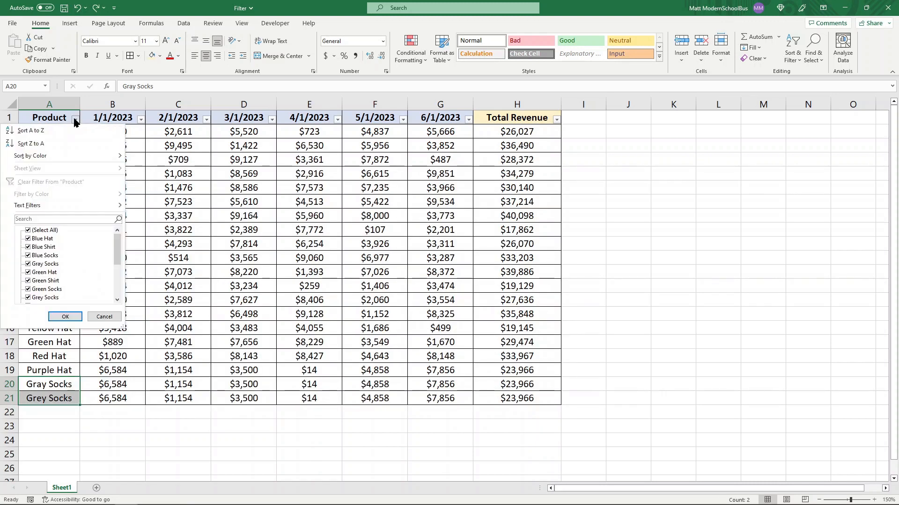
pyautogui.click(63, 219)
pyautogui.write('gr')
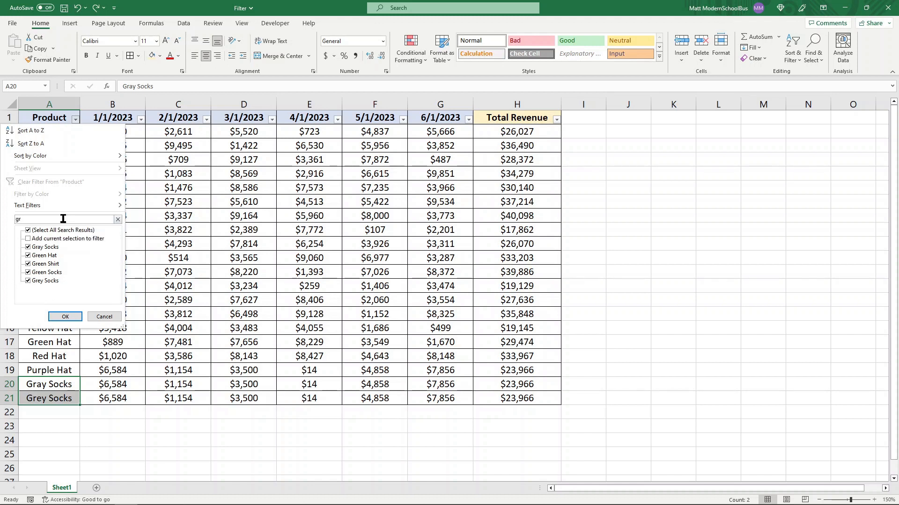
pyautogui.write('* socks')
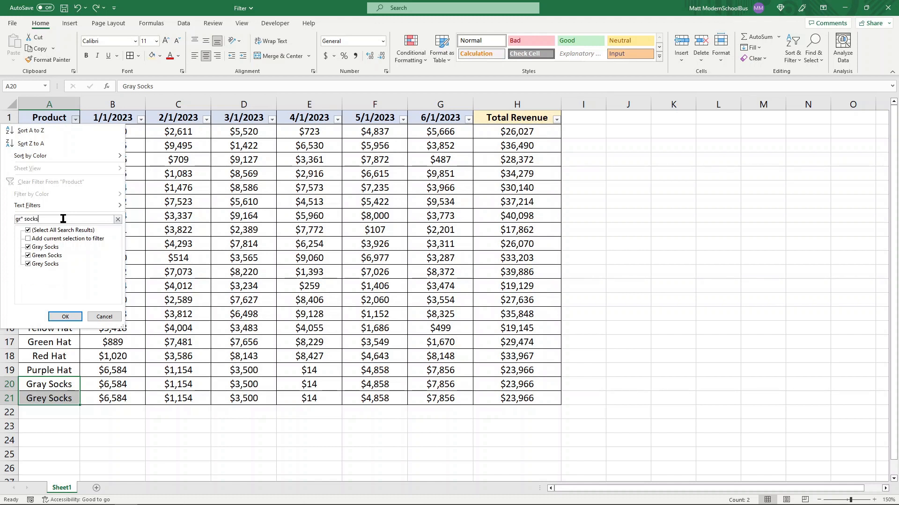
pyautogui.click(65, 316)
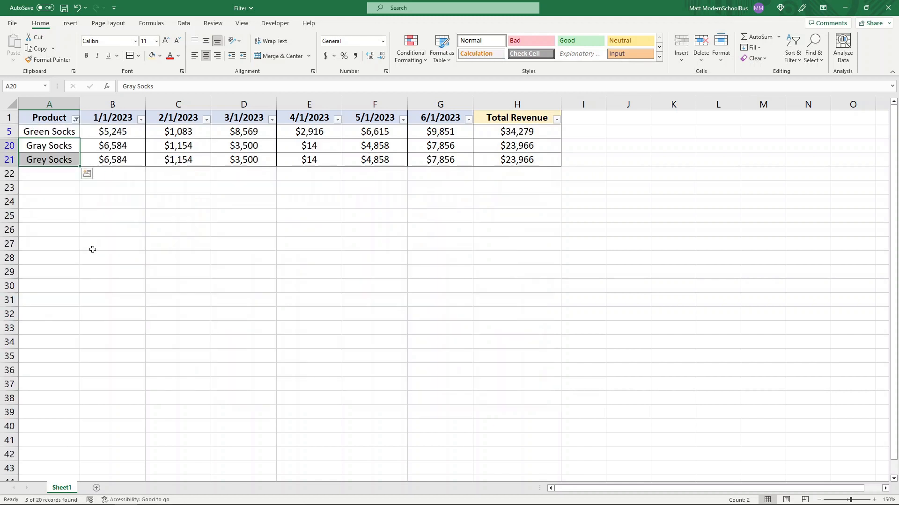
pyautogui.click(59, 132)
pyautogui.click(61, 147)
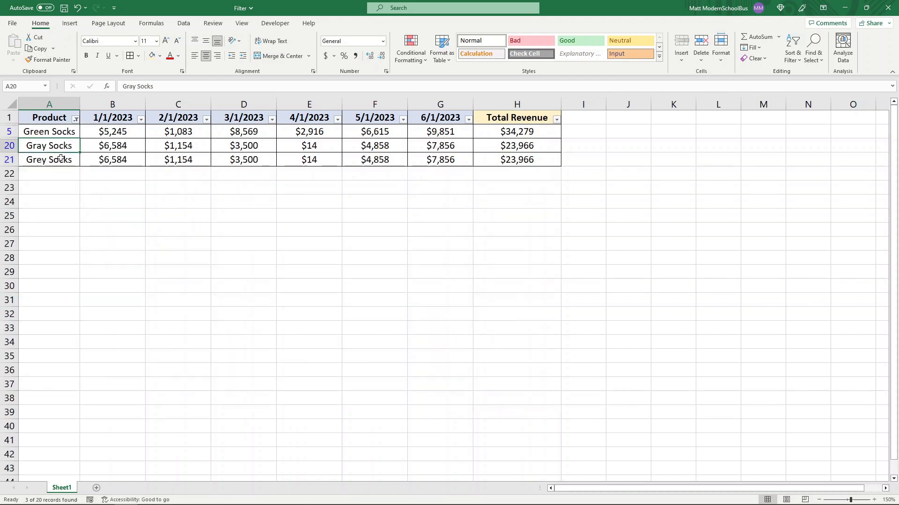
pyautogui.click(104, 229)
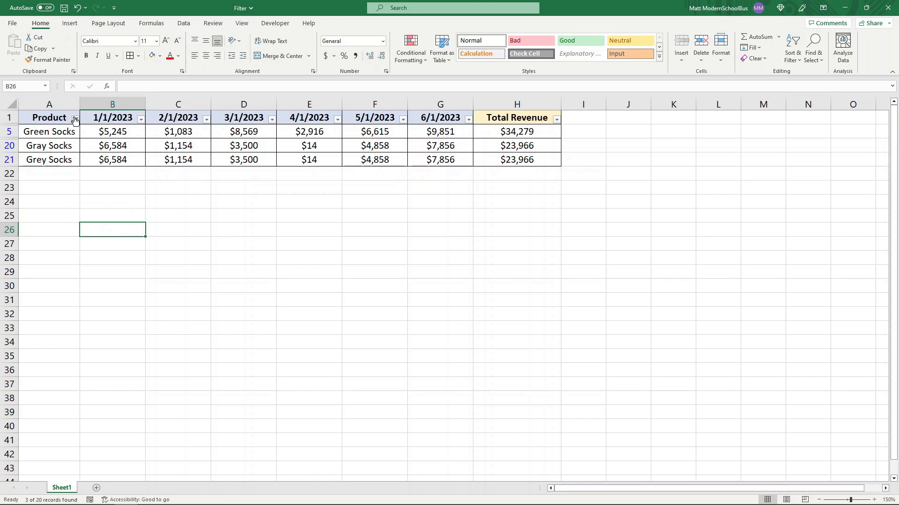
# Clear the filter from the Product column
pyautogui.click(75, 119)
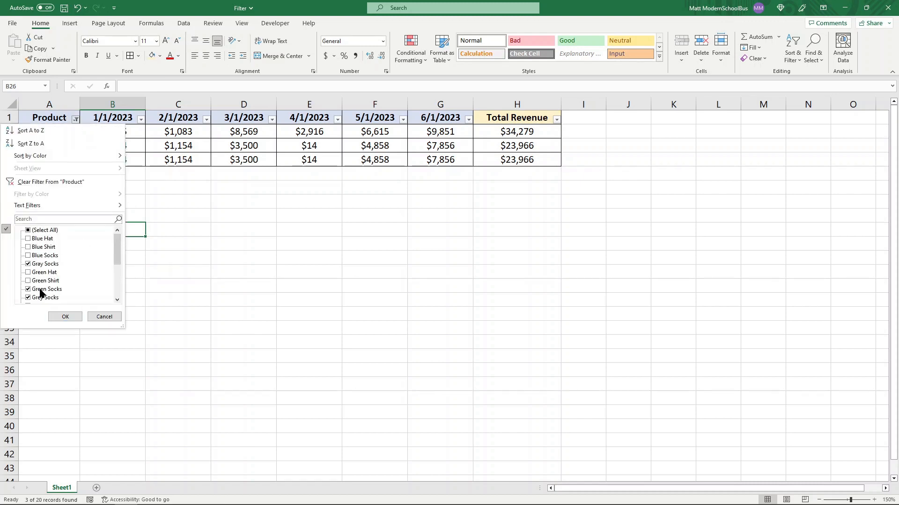
pyautogui.click(48, 220)
pyautogui.click(112, 318)
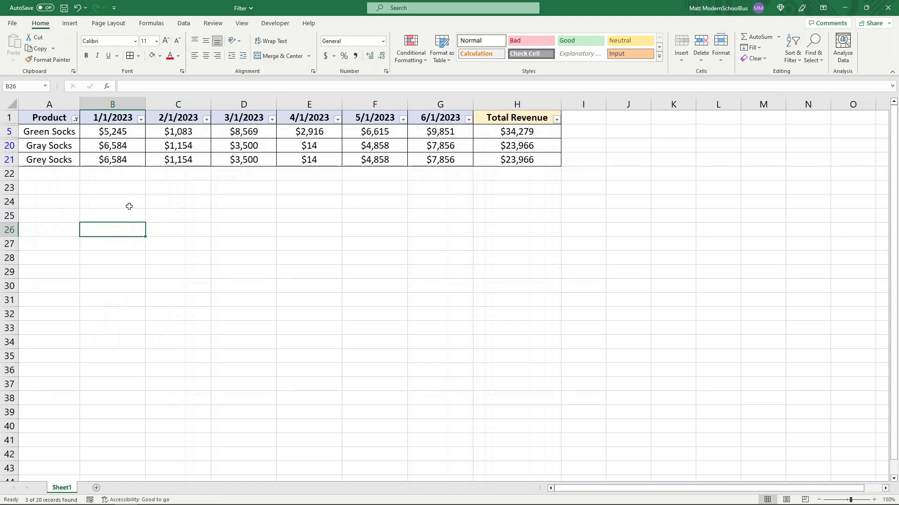
pyautogui.click(75, 118)
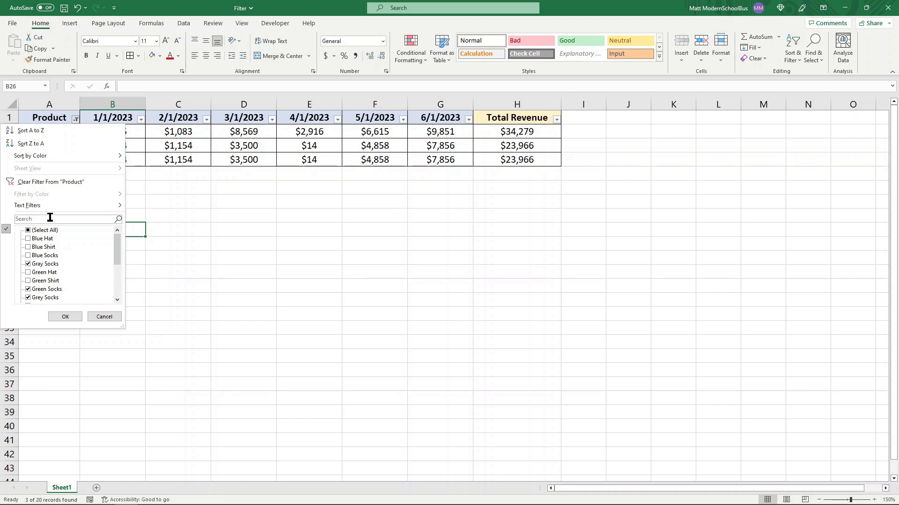
pyautogui.click(59, 185)
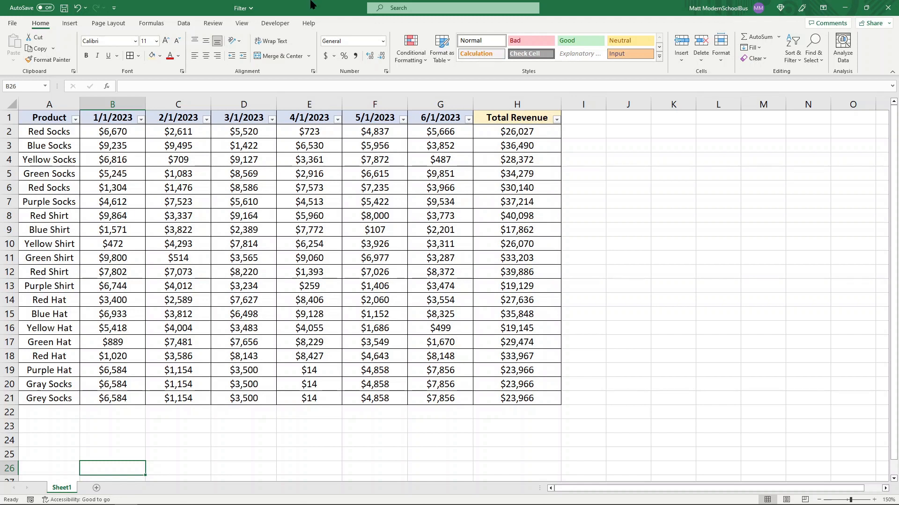
pyautogui.click(355, 177)
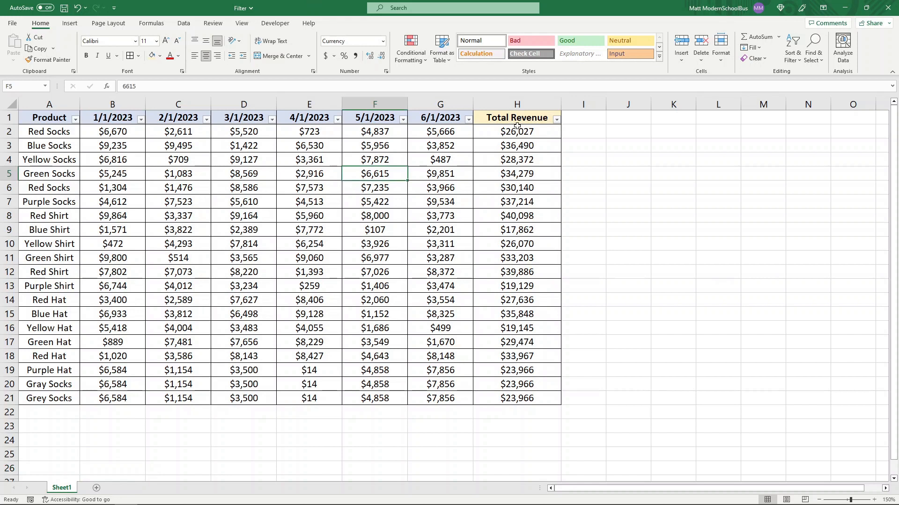
# Filter the Total Revenue column for values greater than 30000 and undo that filter
pyautogui.click(557, 121)
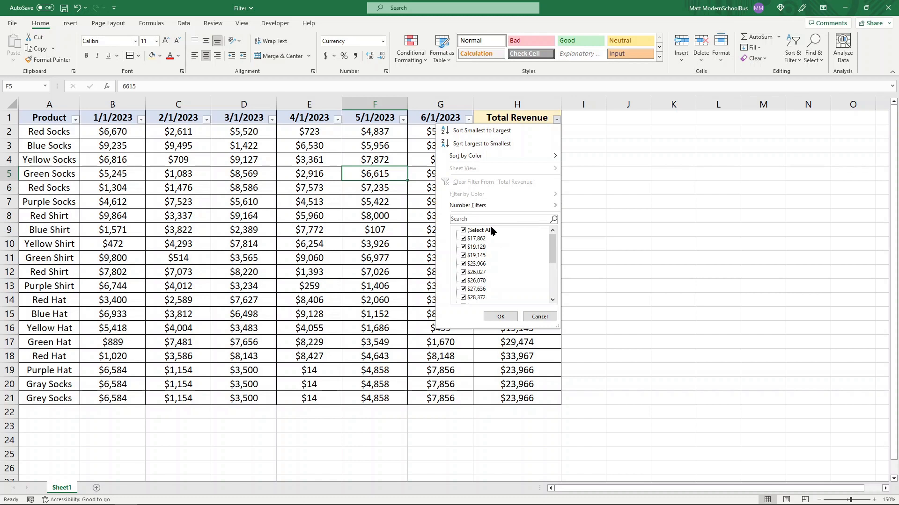
pyautogui.moveTo(481, 211)
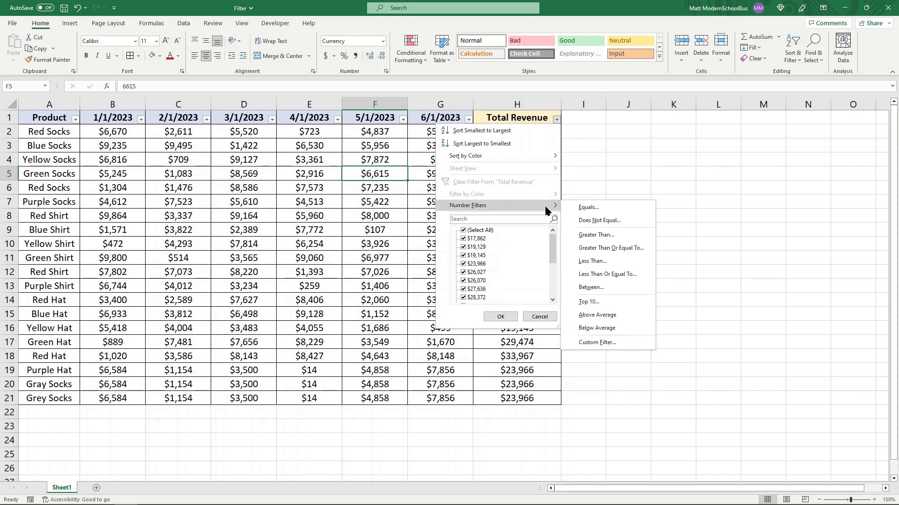
pyautogui.click(604, 238)
pyautogui.write('30000')
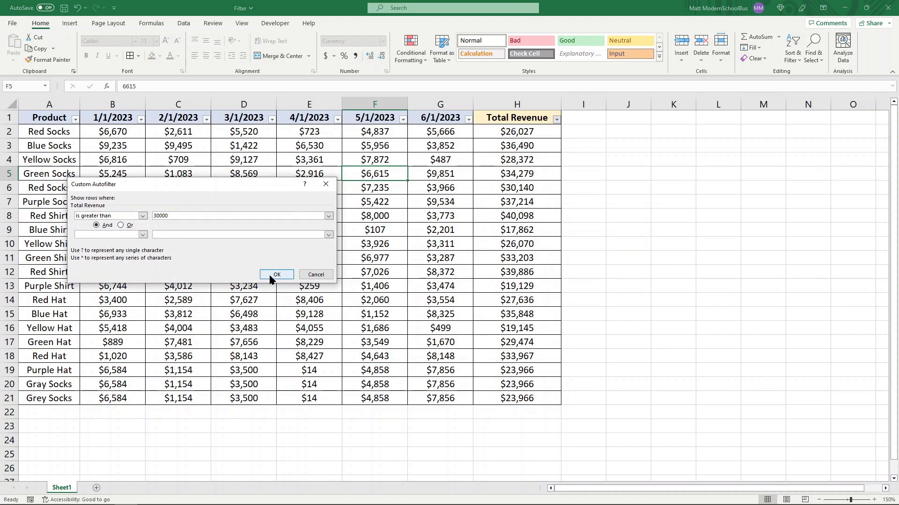
pyautogui.click(274, 276)
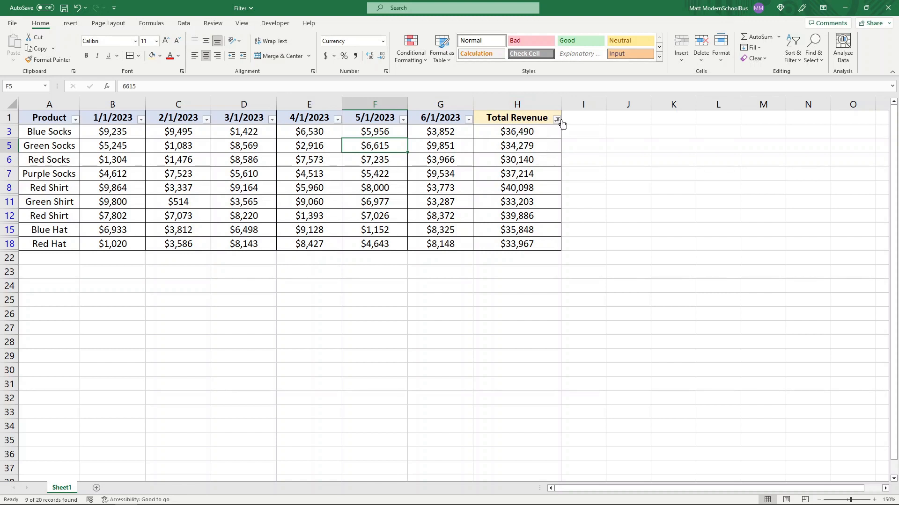
pyautogui.hotkey('ctrl', 'z')
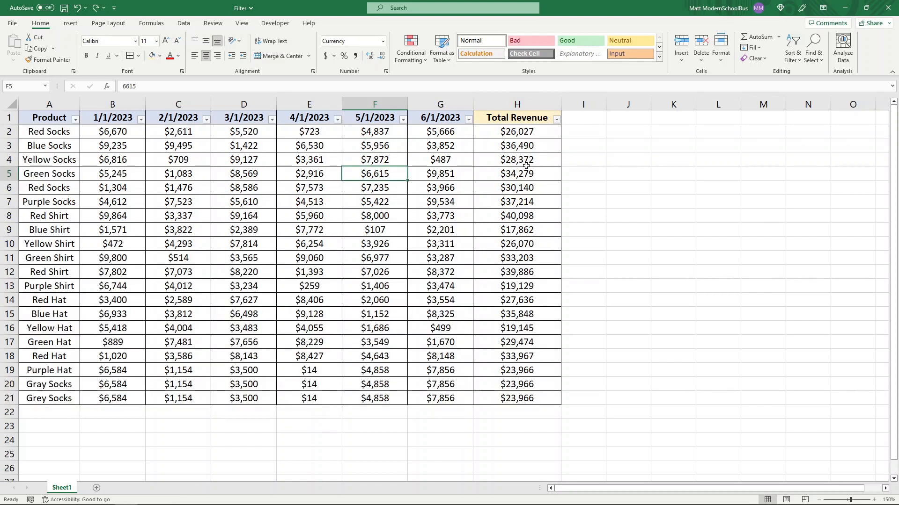
# Filter the Total Revenue column to its top 10 items and undo that filter
pyautogui.click(556, 119)
pyautogui.moveTo(484, 211)
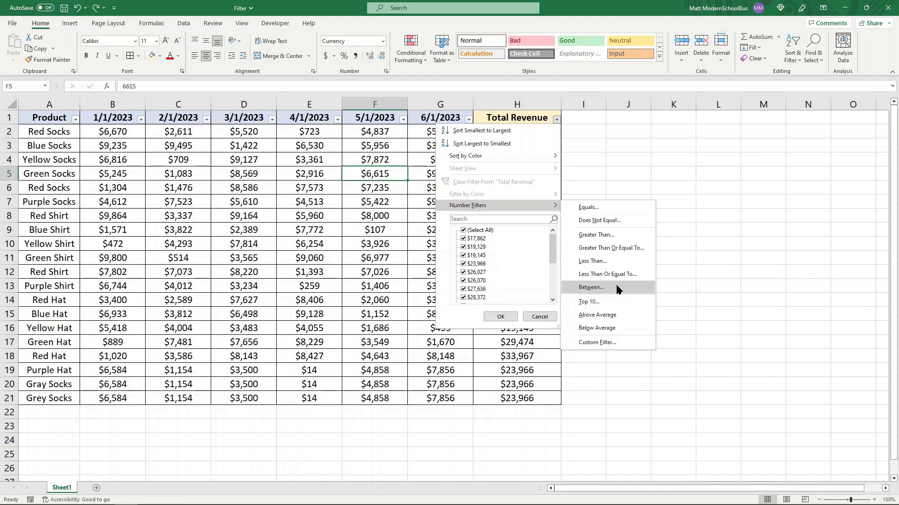
pyautogui.click(595, 304)
pyautogui.click(213, 215)
pyautogui.click(214, 215)
pyautogui.click(213, 215)
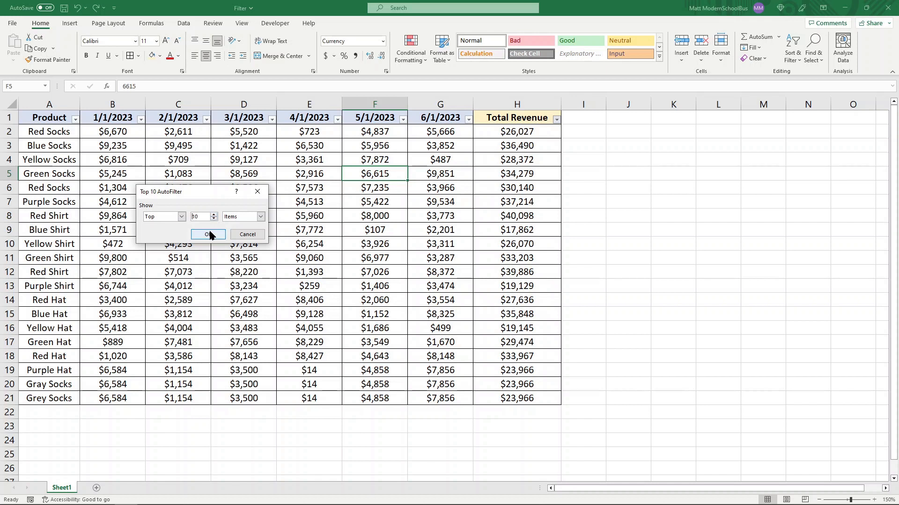
pyautogui.click(209, 235)
pyautogui.hotkey('ctrl', 'z')
# Filter the Total Revenue column for above-average values and undo that filter
pyautogui.click(556, 122)
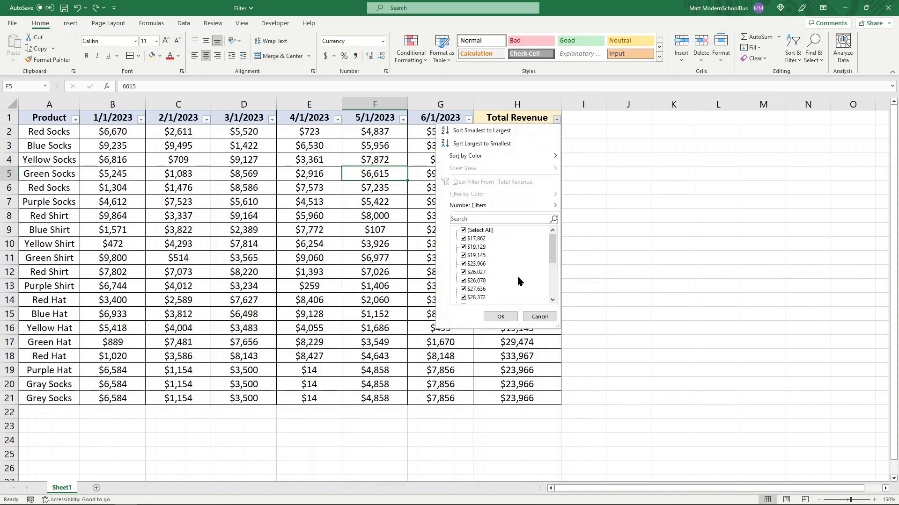
pyautogui.moveTo(546, 210)
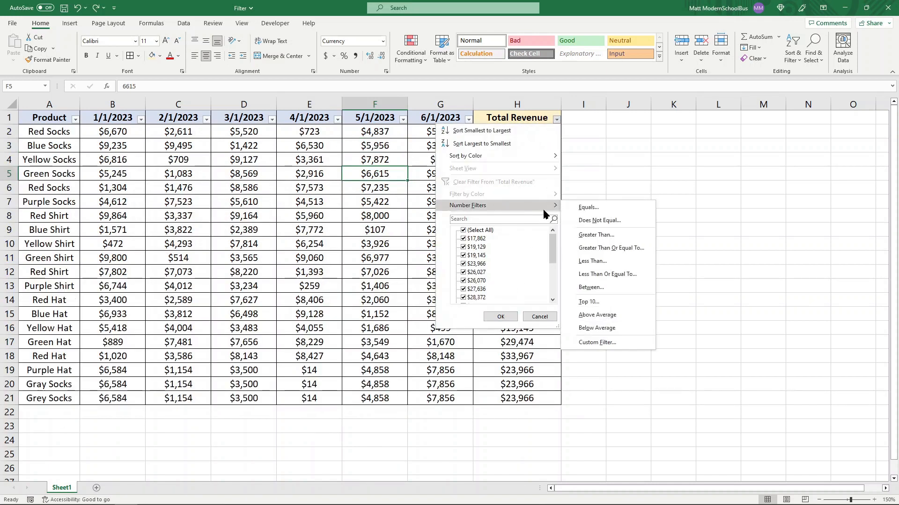
pyautogui.click(597, 315)
pyautogui.hotkey('ctrl', 'z')
pyautogui.click(556, 119)
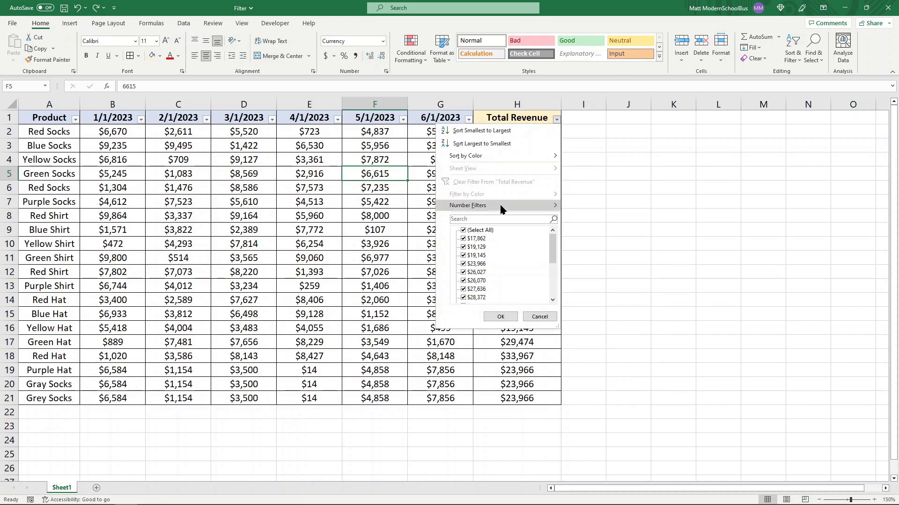
pyautogui.click(597, 343)
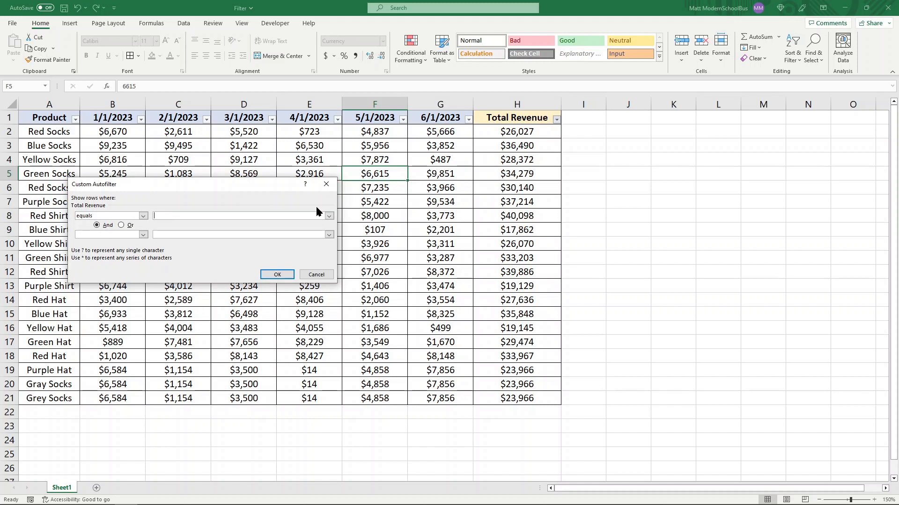
pyautogui.click(315, 276)
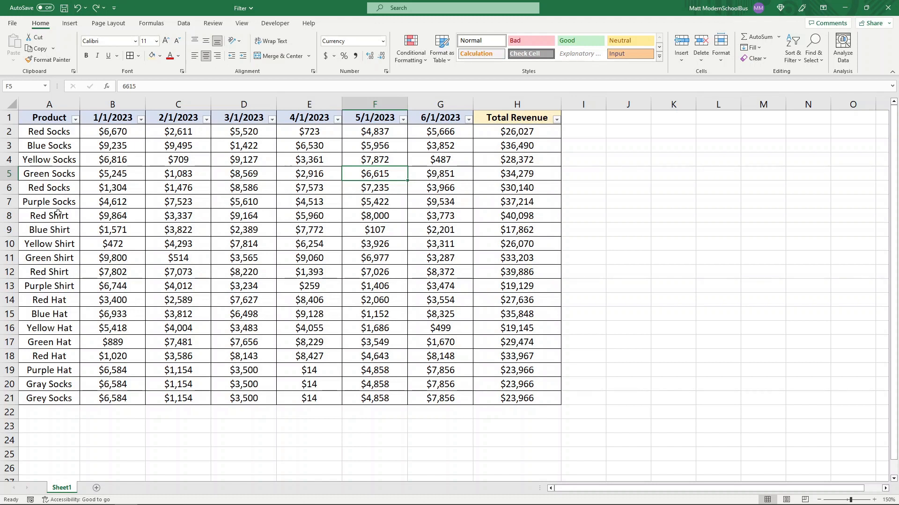
# Filter the Total Revenue column for values greater than 30000, keeping the filter on for a second condition
pyautogui.click(558, 120)
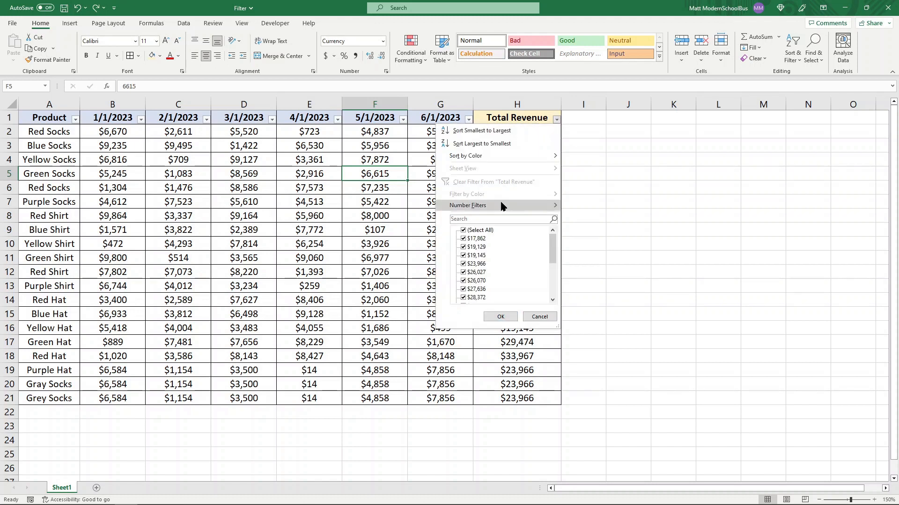
pyautogui.moveTo(501, 205)
pyautogui.click(597, 235)
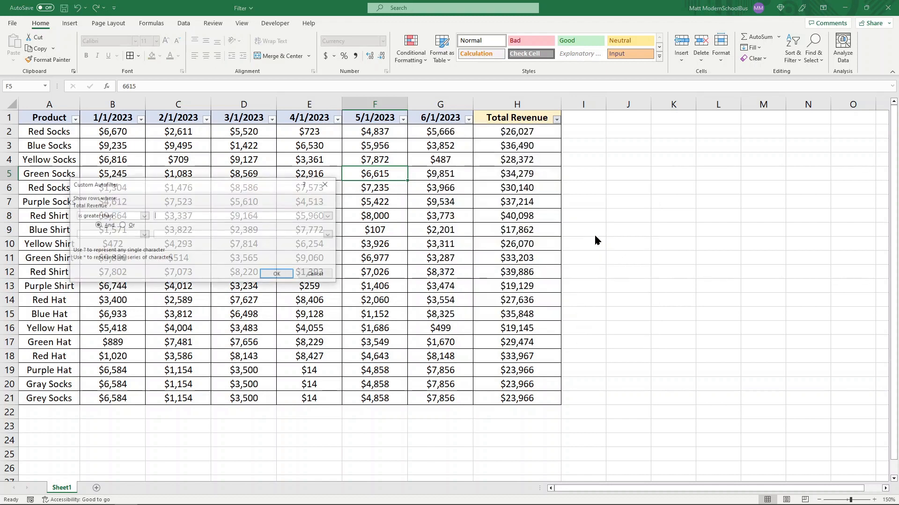
pyautogui.write('30000')
pyautogui.click(277, 274)
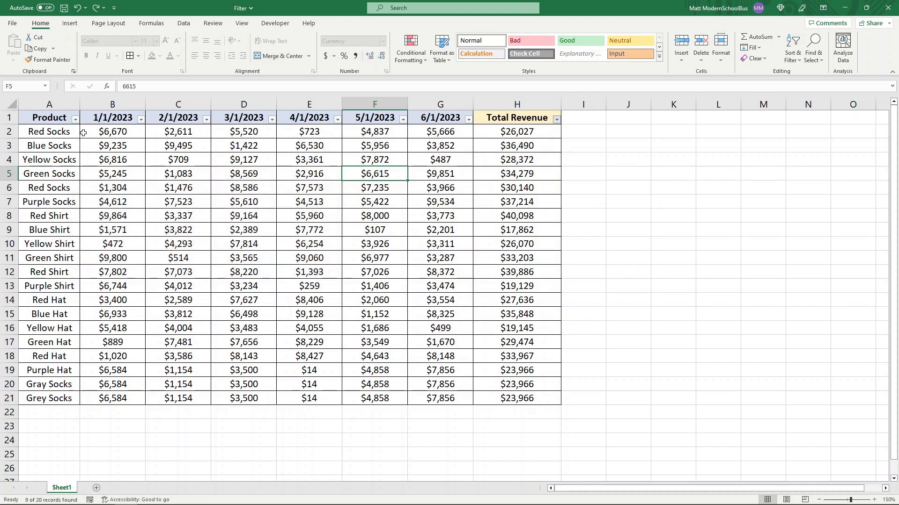
# Add a filter on the Product column with the search term socks
pyautogui.click(75, 119)
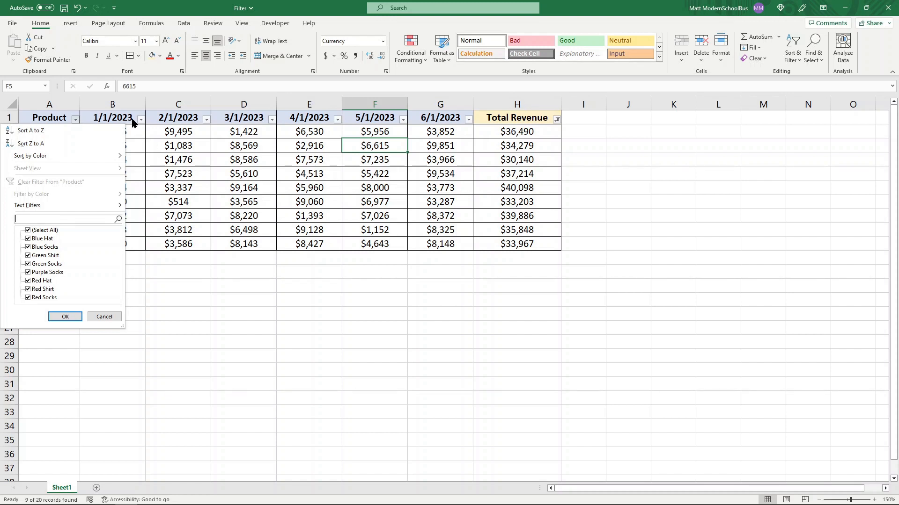
pyautogui.write('socks')
pyautogui.press('Return')
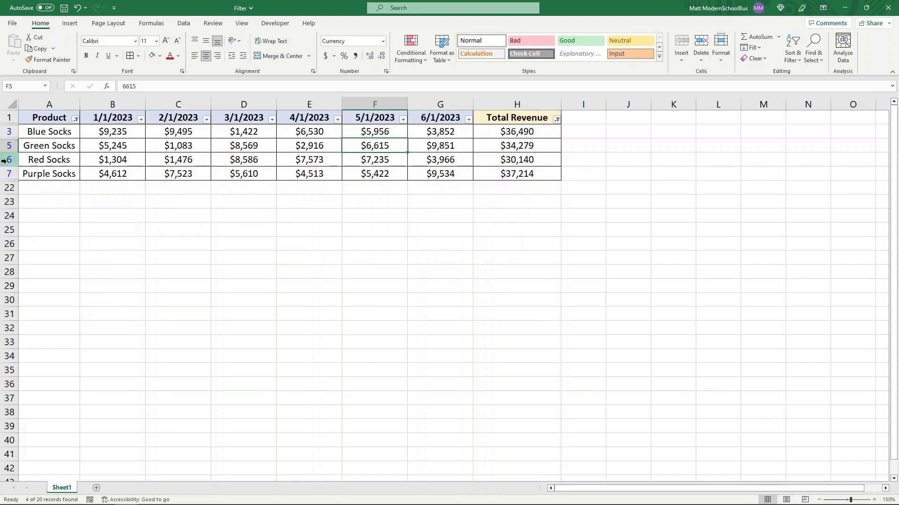
# Examine the product names, total revenues and monthly columns of the rows that meet both filters
pyautogui.moveTo(65, 127); pyautogui.dragTo(57, 172)
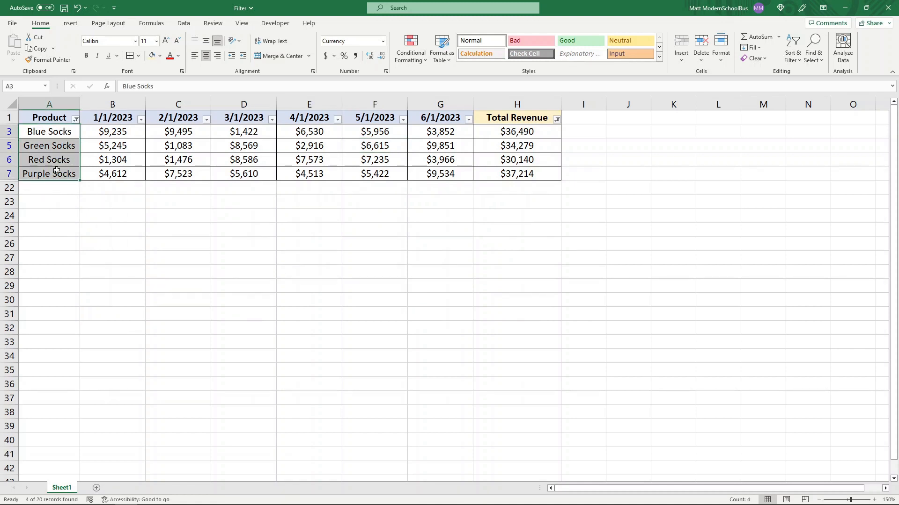
pyautogui.moveTo(513, 133); pyautogui.dragTo(517, 175)
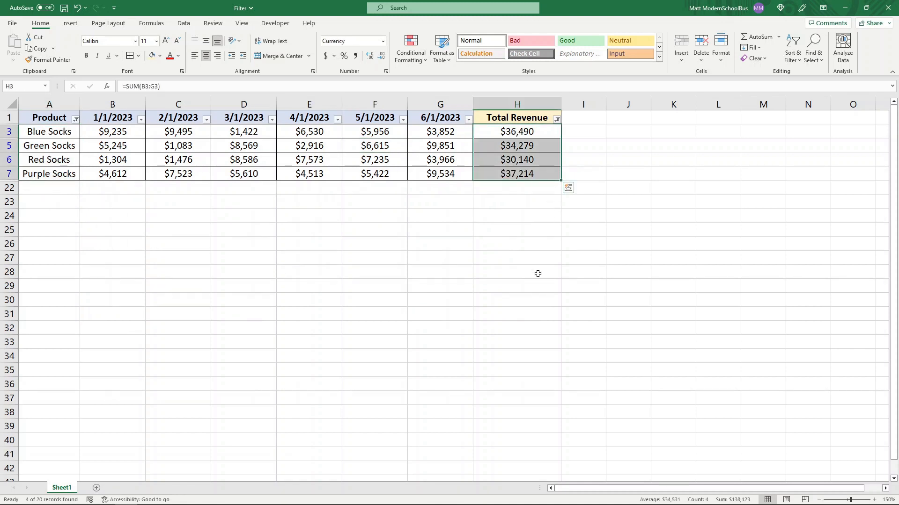
pyautogui.click(402, 272)
pyautogui.click(64, 104)
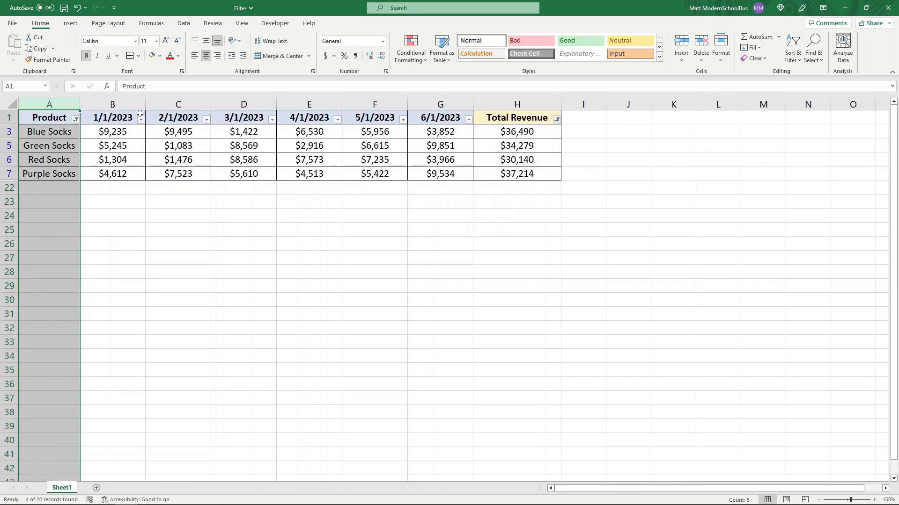
pyautogui.click(185, 105)
pyautogui.click(297, 104)
pyautogui.click(420, 102)
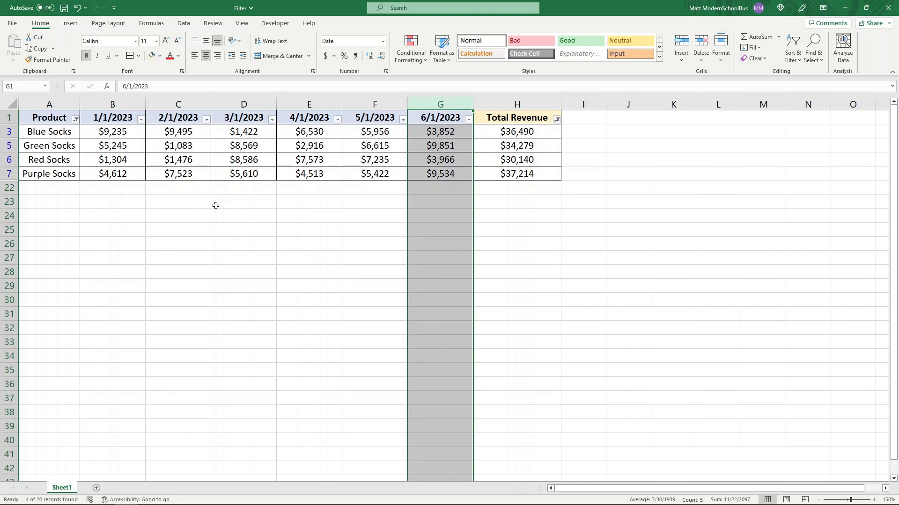
# Undo both the Product and the Total Revenue filters
pyautogui.hotkey('ctrl', 'z')
pyautogui.hotkey('ctrl', 'z')
pyautogui.click(655, 218)
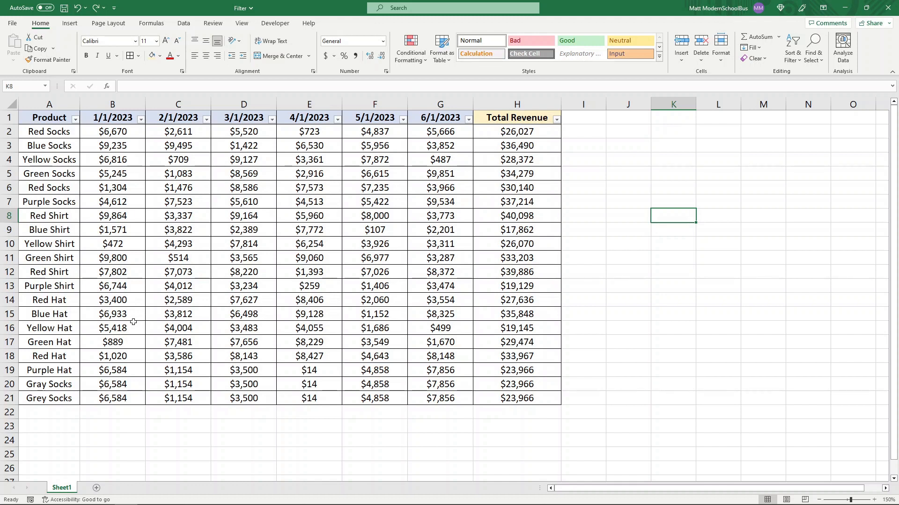
# Delete the contents of the Purple Hat row, from the Product cell through Total Revenue, leaving a blank row in the table
pyautogui.click(64, 374)
pyautogui.moveTo(66, 373); pyautogui.dragTo(511, 372)
pyautogui.press('Delete')
pyautogui.click(628, 286)
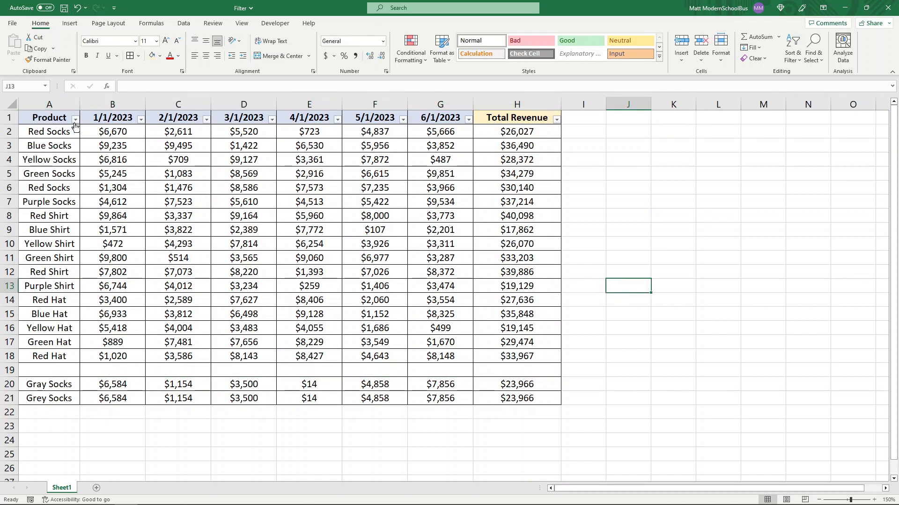
# Filter the Product column to exclude blank entries
pyautogui.click(74, 120)
pyautogui.scroll(-4, 117, 247)
pyautogui.click(47, 298)
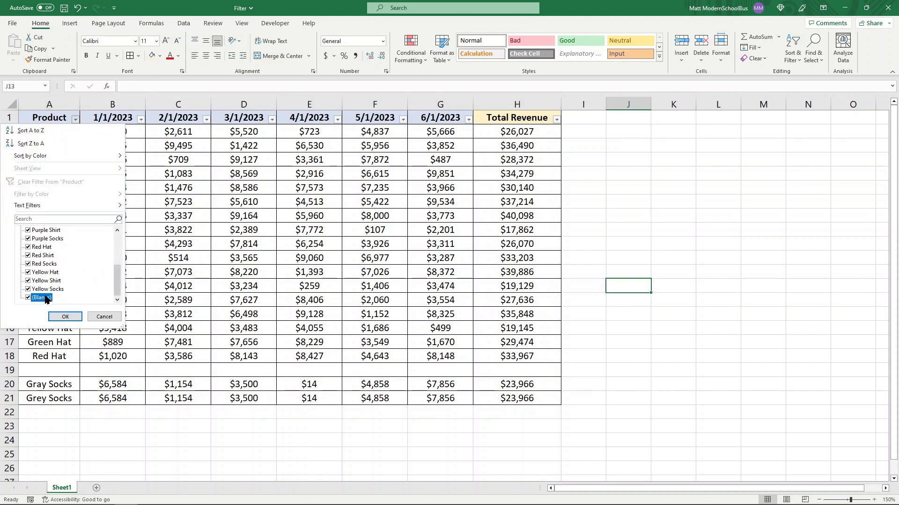
pyautogui.click(72, 317)
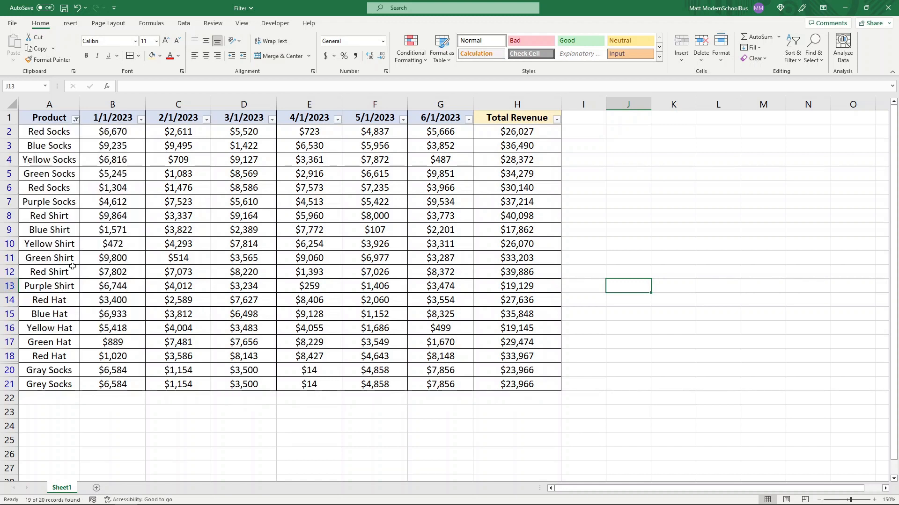
# Undo the blanks filter on the Product column and the deletion of the Purple Hat row's contents
pyautogui.hotkey('ctrl', 'z')
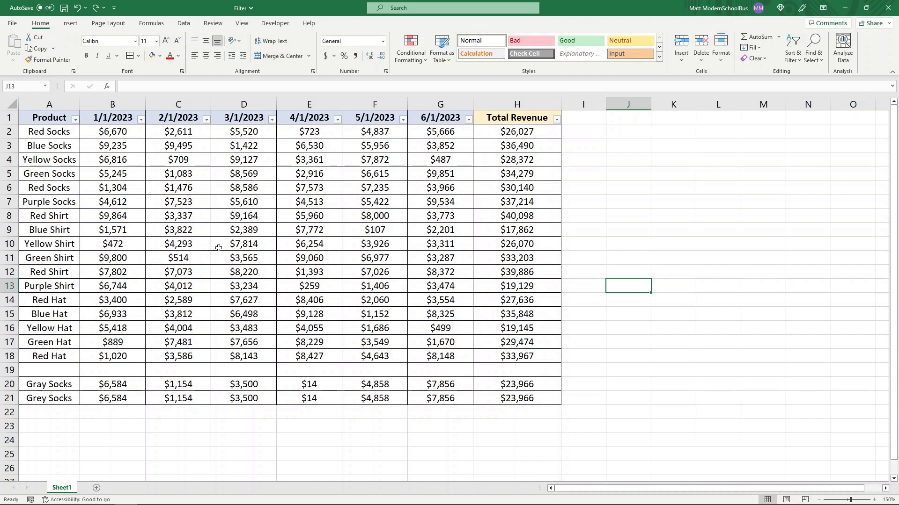
pyautogui.click(112, 276)
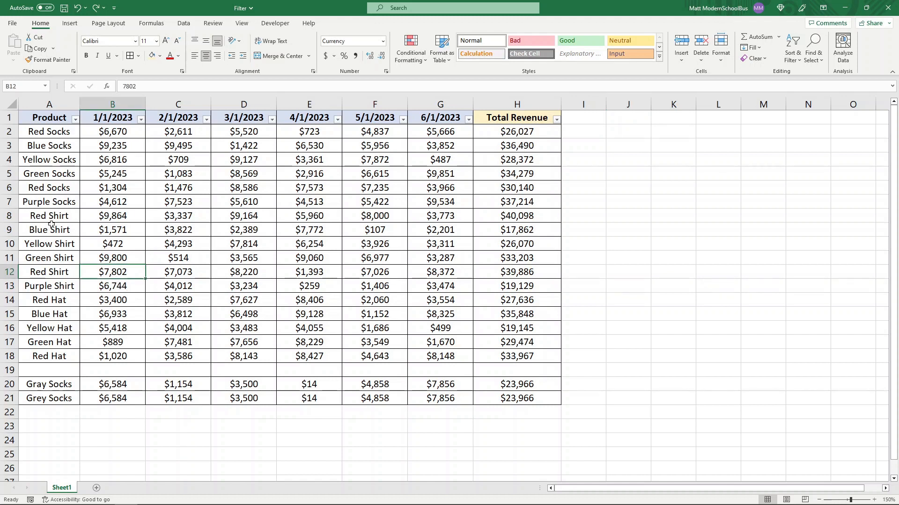
pyautogui.hotkey('ctrl', 'z')
# Color the Purple Socks text dark green and copy that formatting to the Purple Shirt and Yellow Hat cells
pyautogui.click(60, 199)
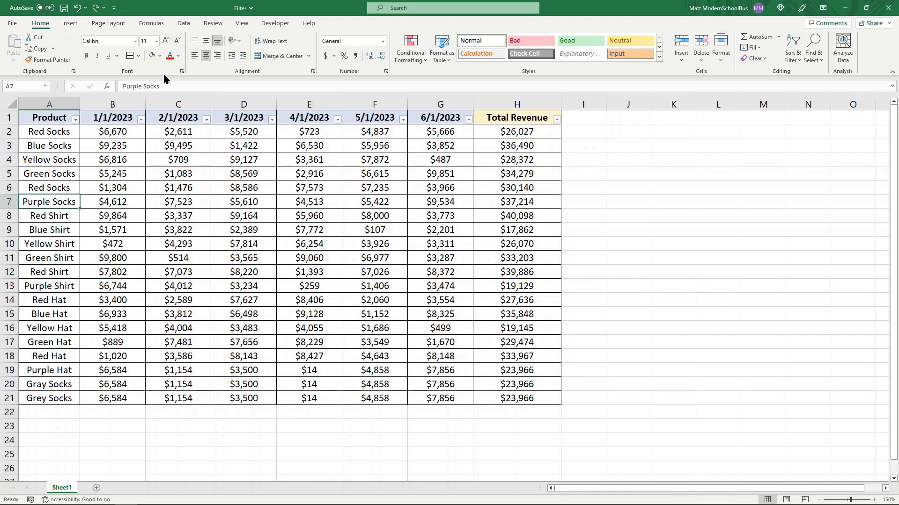
pyautogui.click(177, 58)
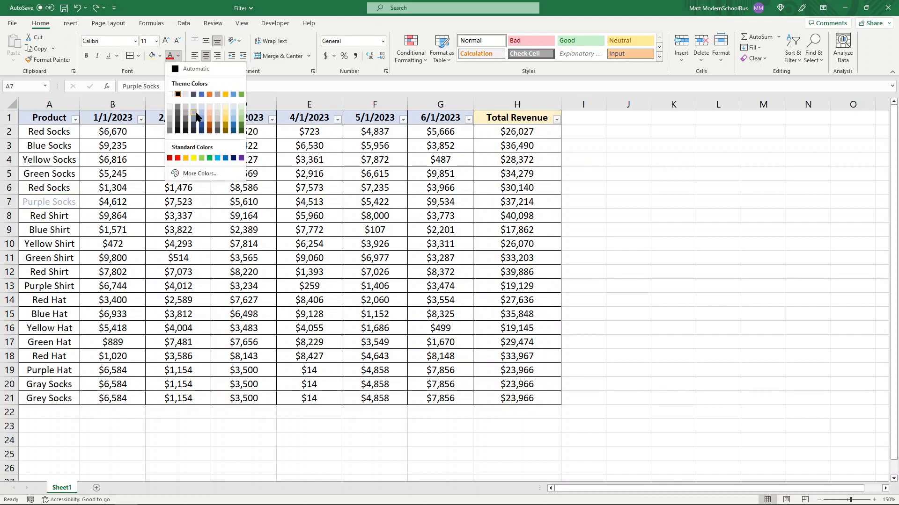
pyautogui.click(241, 129)
pyautogui.click(58, 59)
pyautogui.click(49, 286)
pyautogui.click(51, 59)
pyautogui.click(27, 332)
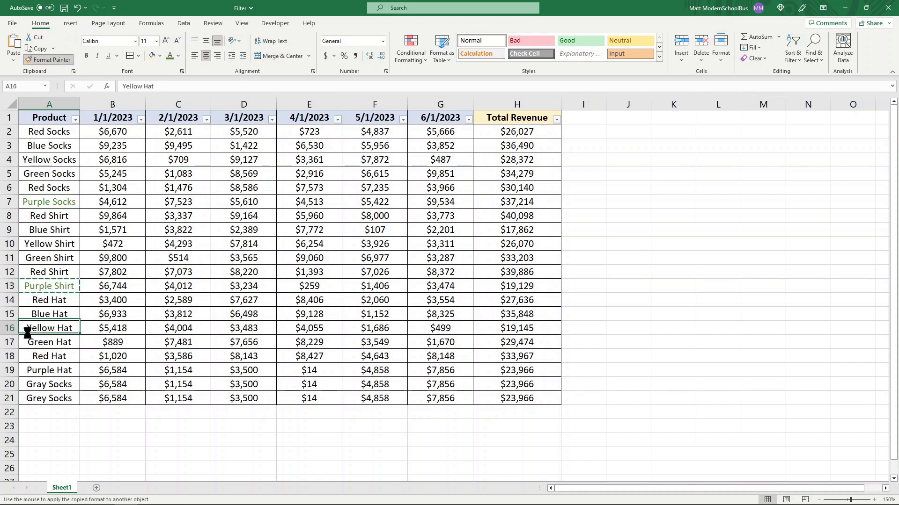
# Fill the Blue Socks cell in row 3 with light gold and copy its formatting to the Red Hat cell in row 14
pyautogui.click(58, 141)
pyautogui.click(160, 56)
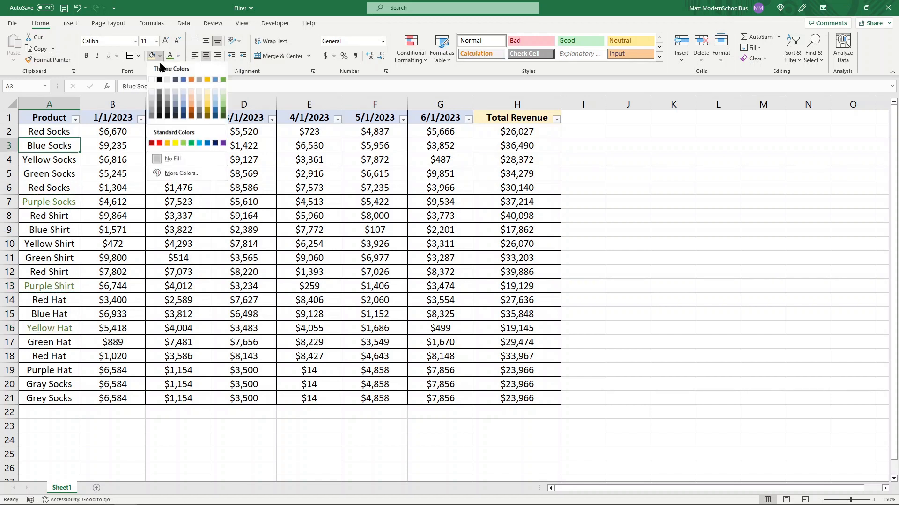
pyautogui.click(206, 87)
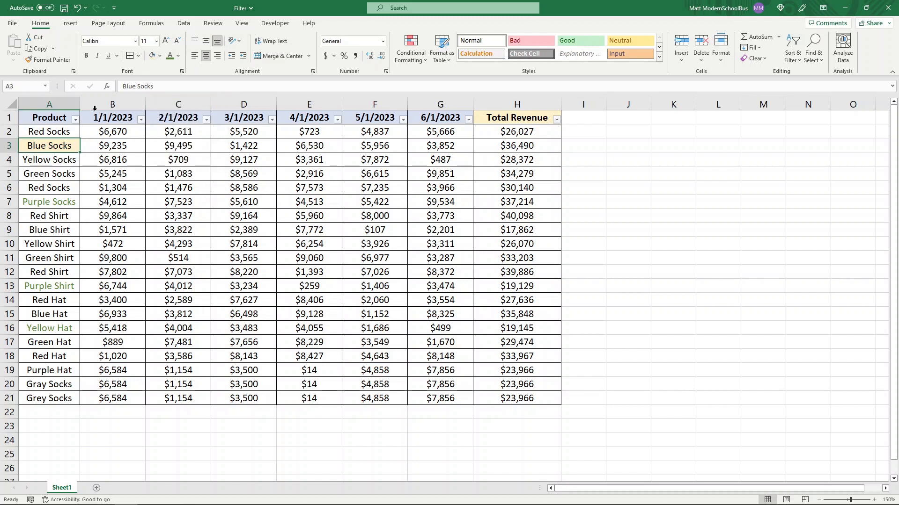
pyautogui.click(49, 59)
pyautogui.click(49, 300)
pyautogui.click(120, 185)
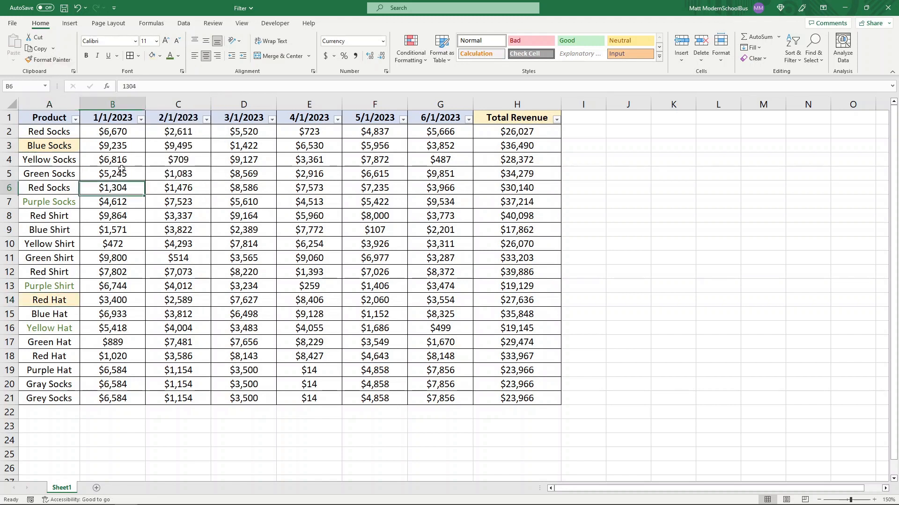
# Filter the Product column by the automatic font color
pyautogui.click(77, 120)
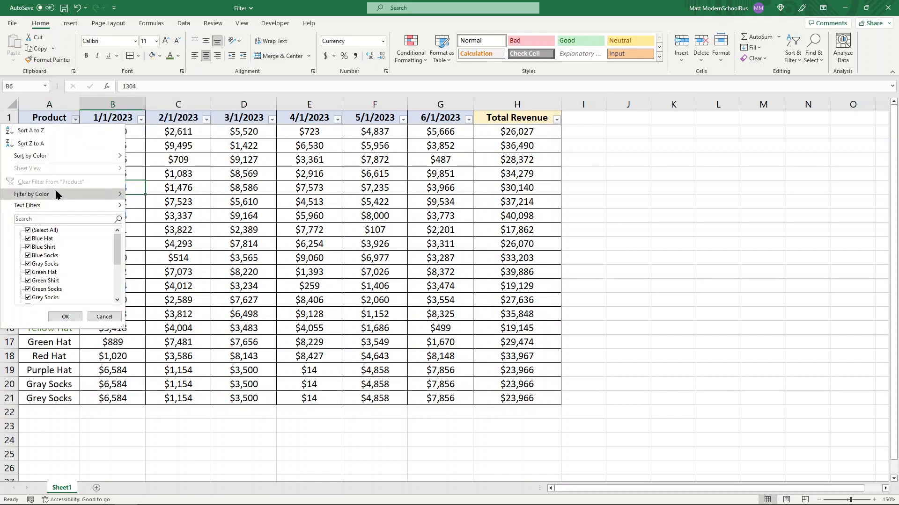
pyautogui.moveTo(58, 194)
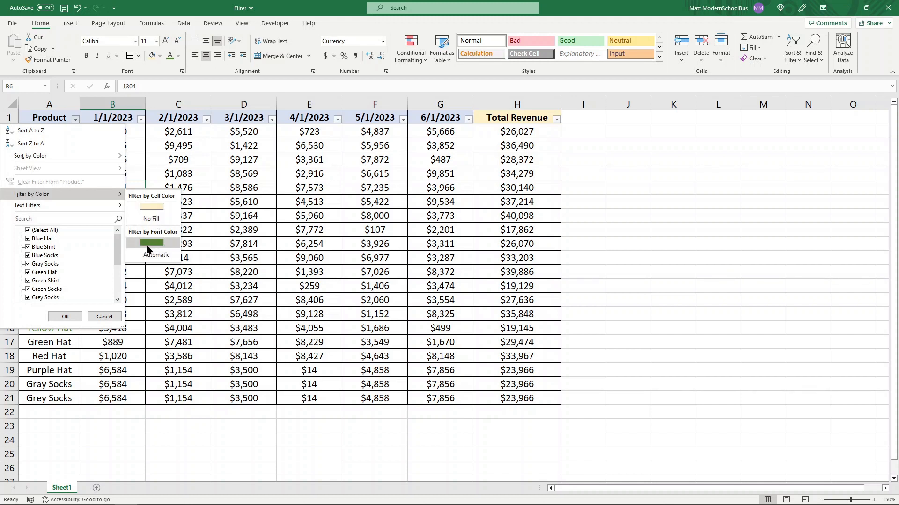
pyautogui.click(158, 256)
# Undo the color filter and all the font and fill color changes in the Product column
pyautogui.hotkey('ctrl', 'z')
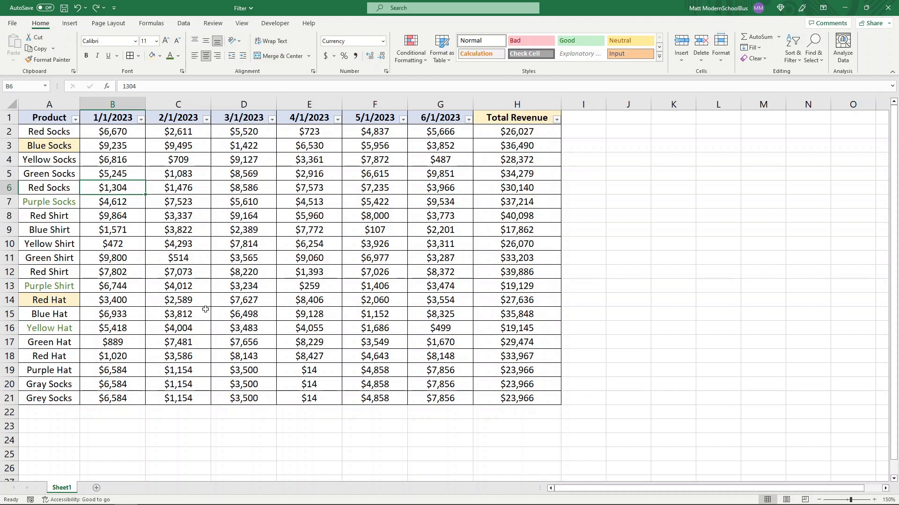
pyautogui.hotkey('ctrl', 'z')
pyautogui.hotkey('ctrl', 'z')
pyautogui.hotkey('ctrl', 'z')
pyautogui.hotkey('ctrl', 'z')
pyautogui.hotkey('ctrl', 'z')
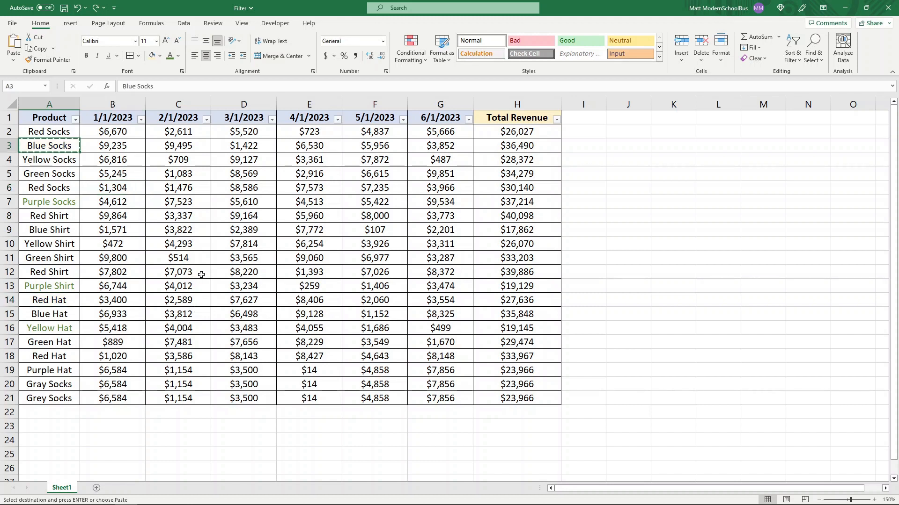
pyautogui.click(201, 275)
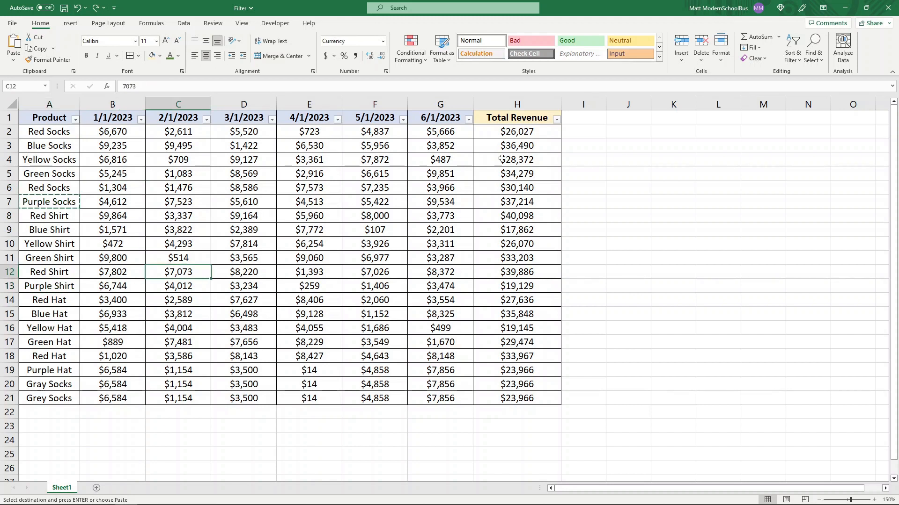
# Filter the 6/1/2023 column to show only the values $2,201, $3,311, $3,554 and $3,852
pyautogui.click(468, 120)
pyautogui.click(390, 231)
pyautogui.click(390, 264)
pyautogui.click(387, 281)
pyautogui.click(388, 297)
pyautogui.scroll(-1, 390, 298)
pyautogui.click(391, 290)
pyautogui.click(412, 317)
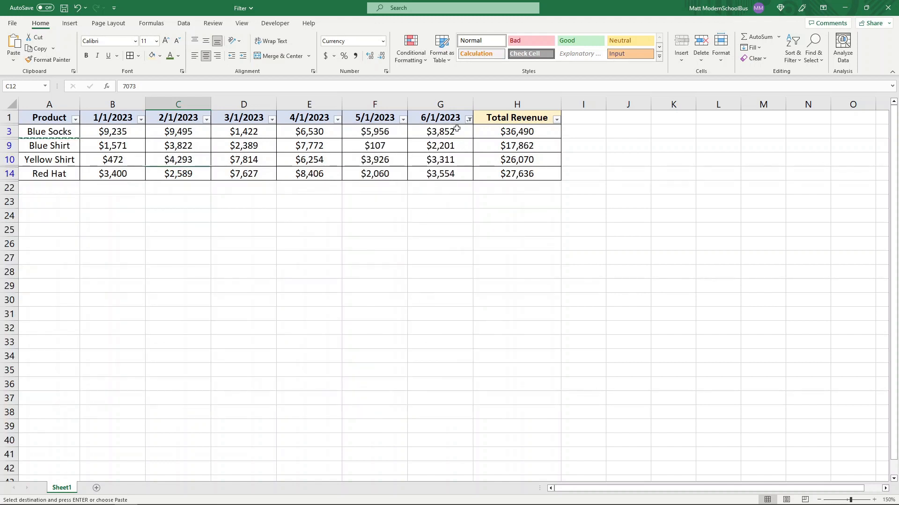
# Add a filter on the 2/1/2023 column that keeps only $3,822 and $4,293
pyautogui.click(206, 120)
pyautogui.click(124, 230)
pyautogui.click(124, 248)
pyautogui.click(124, 256)
pyautogui.click(150, 317)
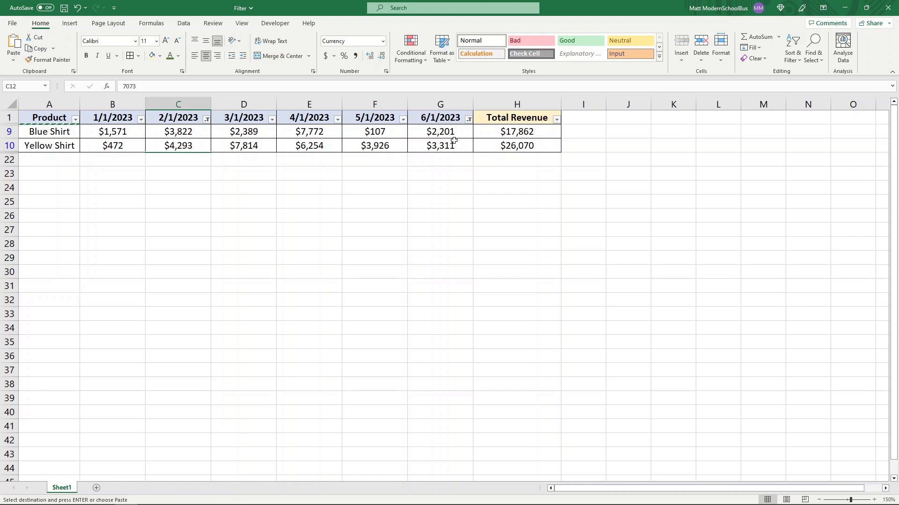
# Clear the filters from the 6/1/2023 and 2/1/2023 columns individually
pyautogui.click(468, 120)
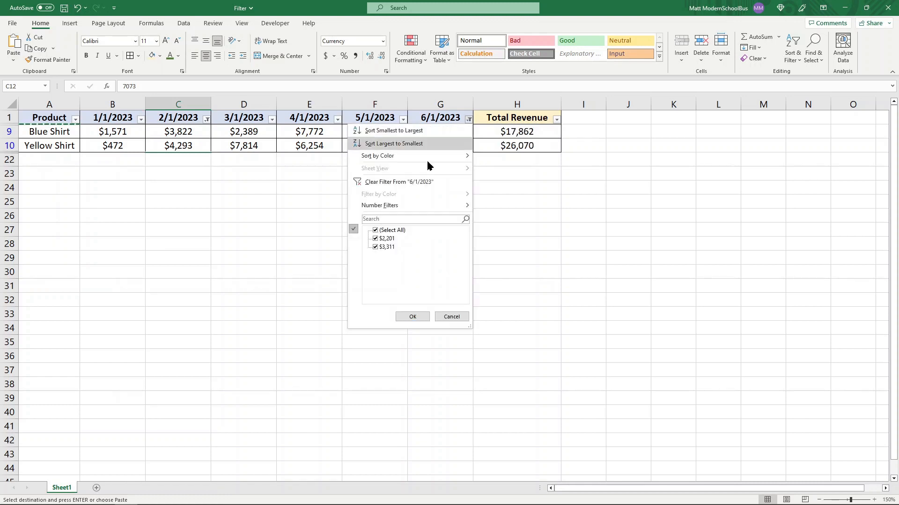
pyautogui.click(402, 182)
pyautogui.scroll(-3, 440, 145)
pyautogui.scroll(3, 439, 144)
pyautogui.click(206, 121)
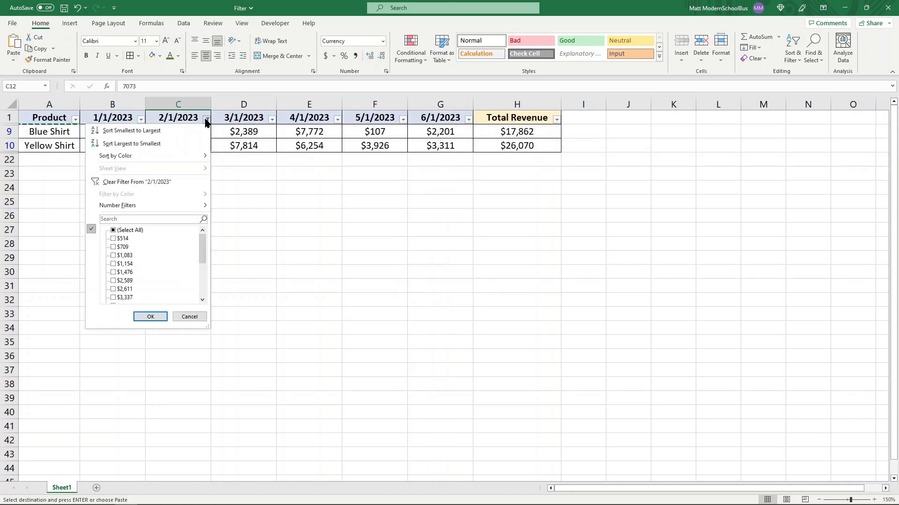
pyautogui.click(187, 316)
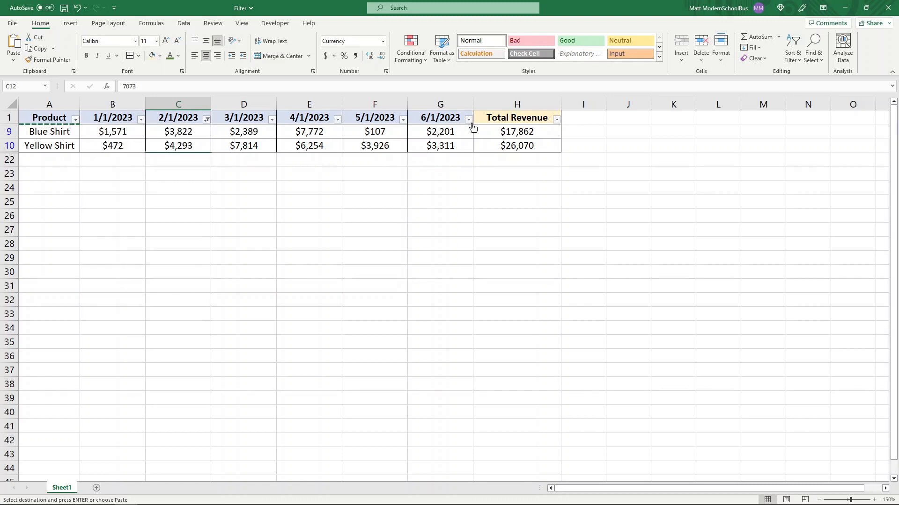
pyautogui.click(207, 120)
pyautogui.click(129, 182)
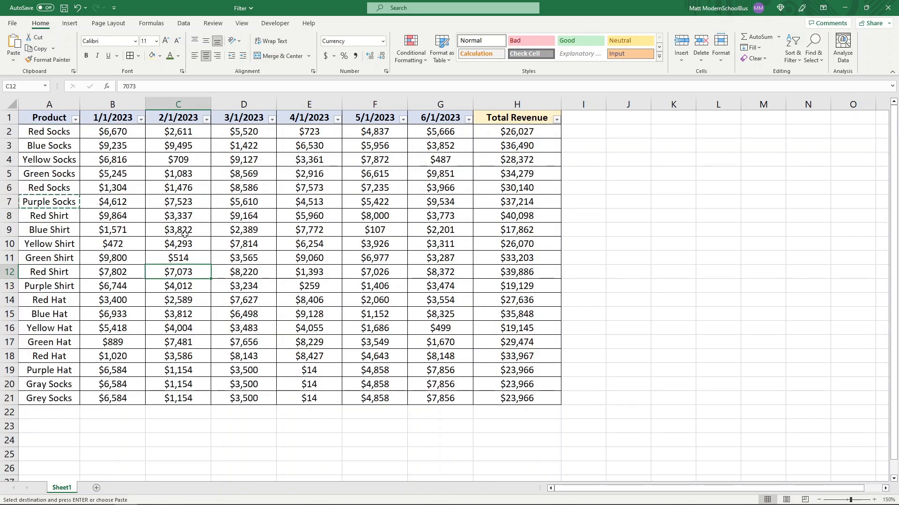
# Filter the 4/1/2023 column to show only the values $259, $723, $2,916 and $4,055
pyautogui.click(336, 119)
pyautogui.click(253, 230)
pyautogui.click(252, 247)
pyautogui.click(252, 256)
pyautogui.click(255, 272)
pyautogui.click(255, 289)
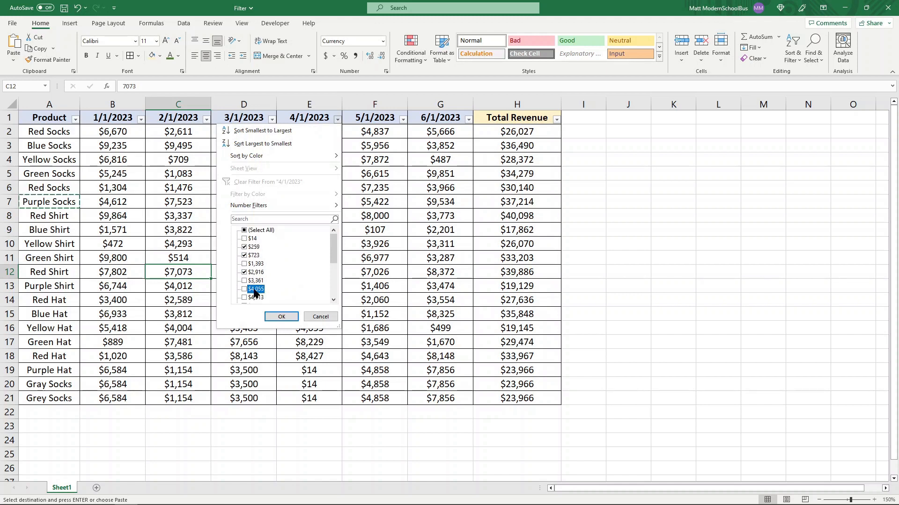
pyautogui.click(281, 317)
# Add a filter on the 1/1/2023 column that keeps only $5,245, $5,418 and $6,670
pyautogui.click(141, 120)
pyautogui.click(61, 230)
pyautogui.click(60, 238)
pyautogui.click(59, 247)
pyautogui.click(61, 255)
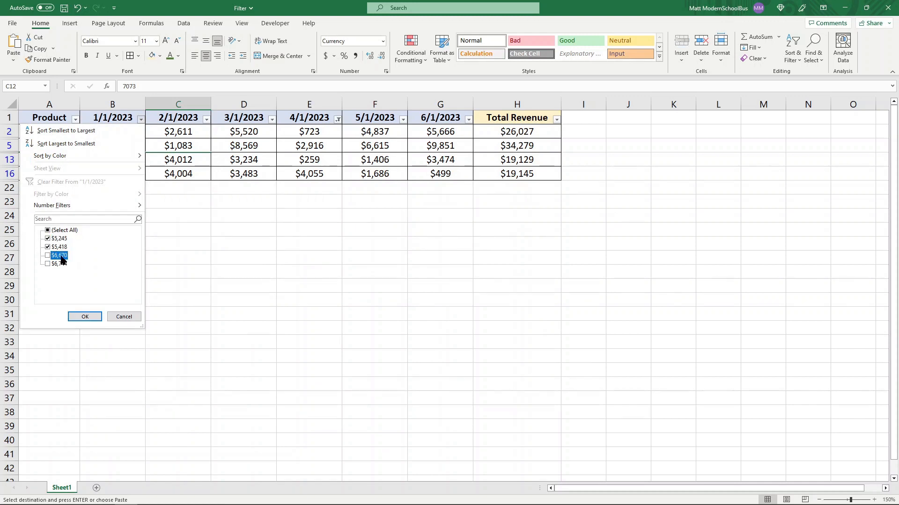
pyautogui.click(84, 317)
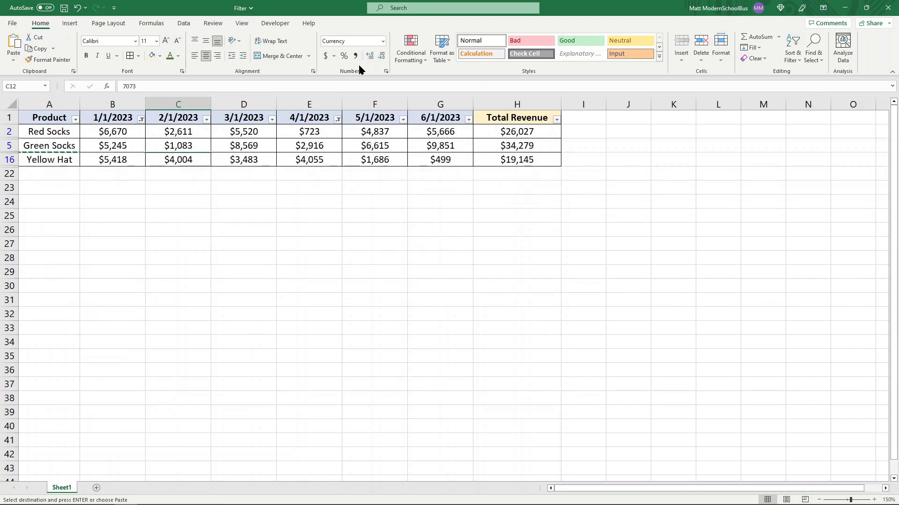
# Clear all column filters at once and turn off filtering for the table's header row
pyautogui.click(184, 24)
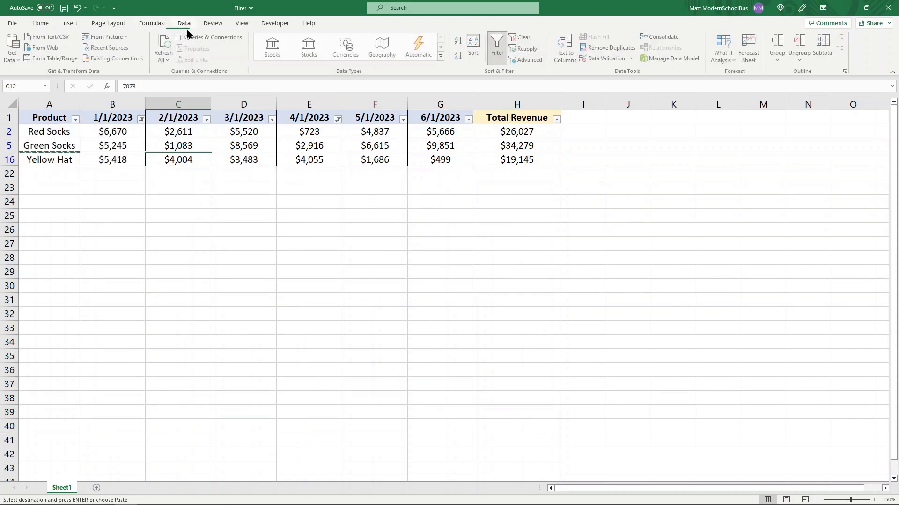
pyautogui.click(524, 40)
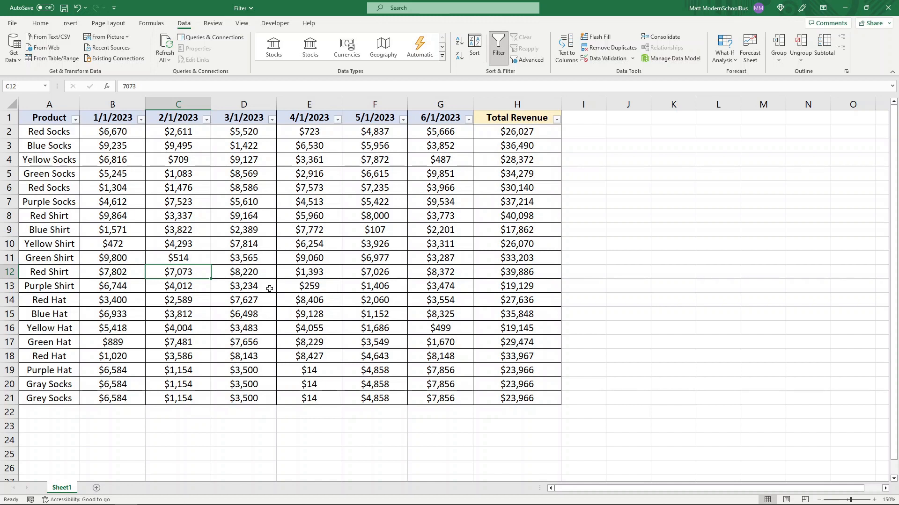
pyautogui.press('alt')
pyautogui.press('d')
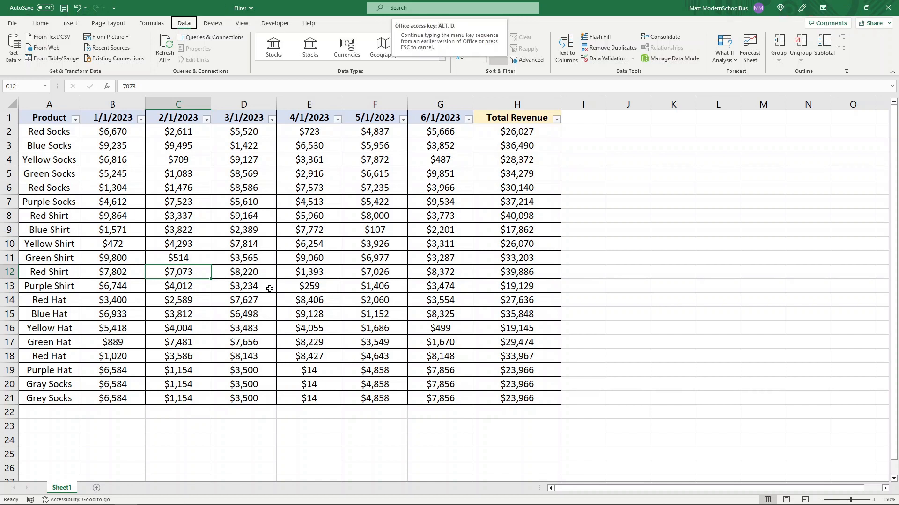
pyautogui.press('f')
pyautogui.press('f')
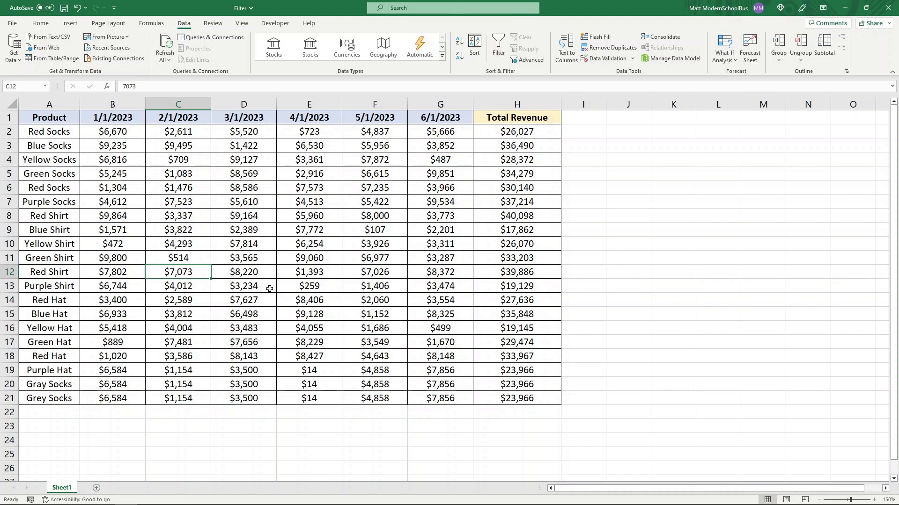
# Enter the note ALT + D + F + F in cell C23 below the table
pyautogui.moveTo(66, 118); pyautogui.dragTo(545, 119)
pyautogui.click(507, 242)
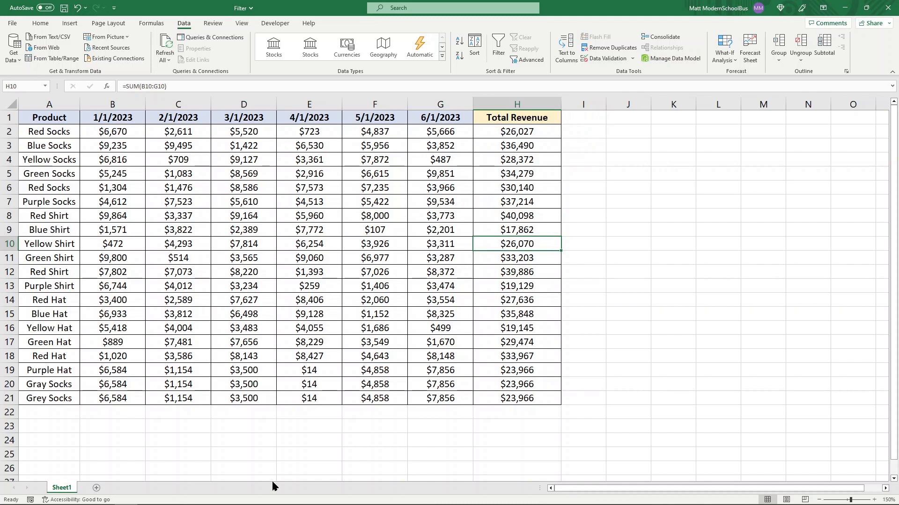
pyautogui.click(176, 428)
pyautogui.write('AL')
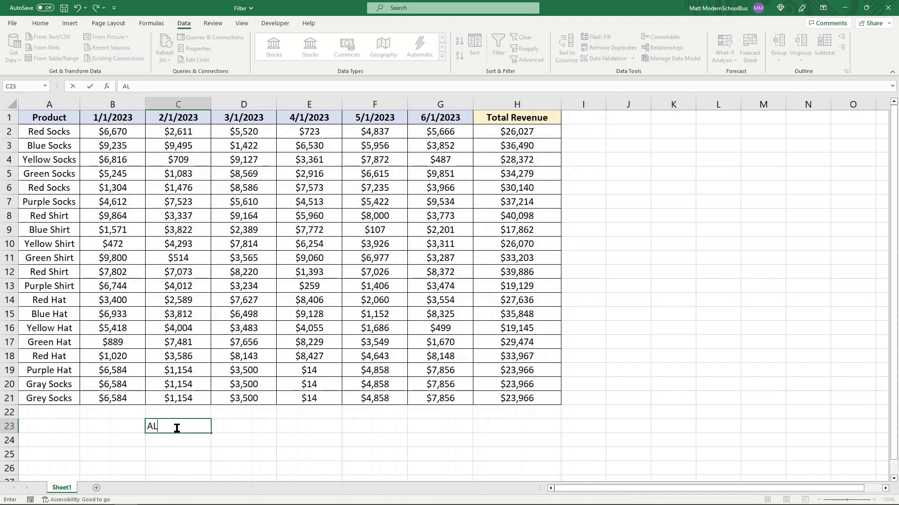
pyautogui.write('T + D + F + F')
pyautogui.click(280, 442)
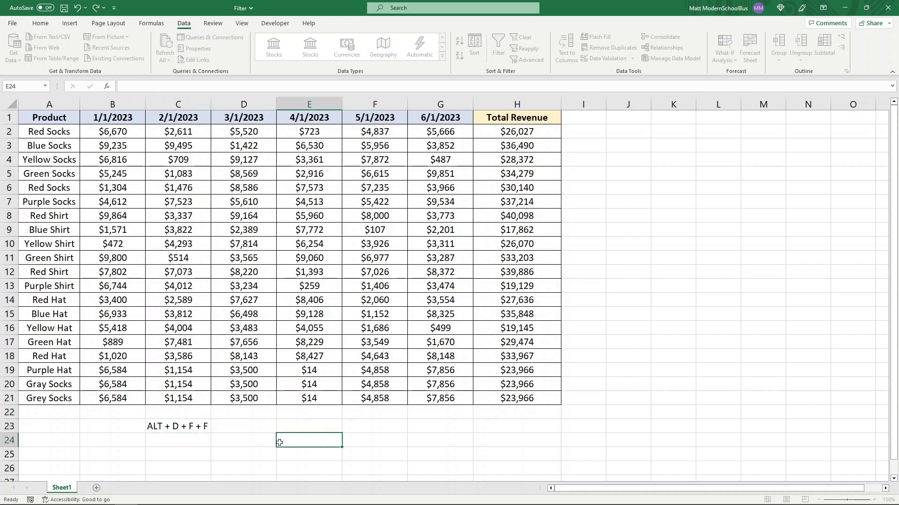
# Select the table's header cells from Product through Total Revenue
pyautogui.moveTo(51, 118); pyautogui.dragTo(514, 118)
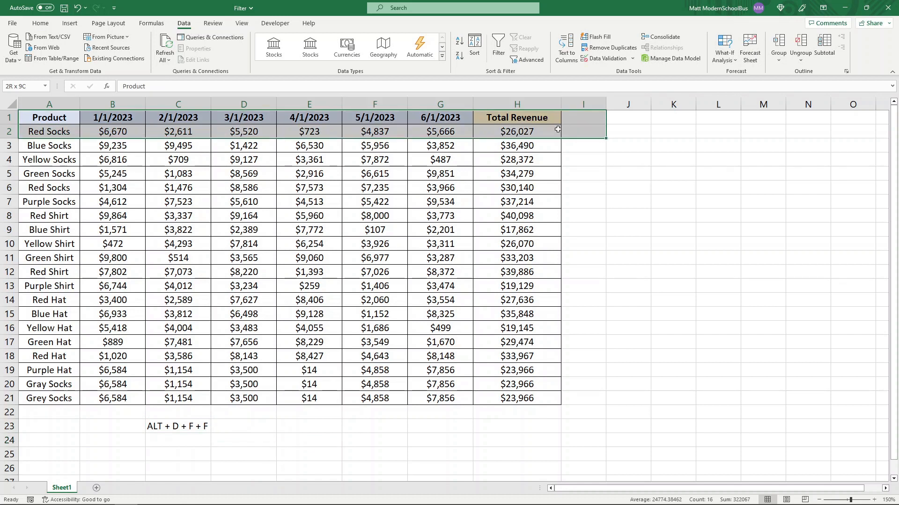